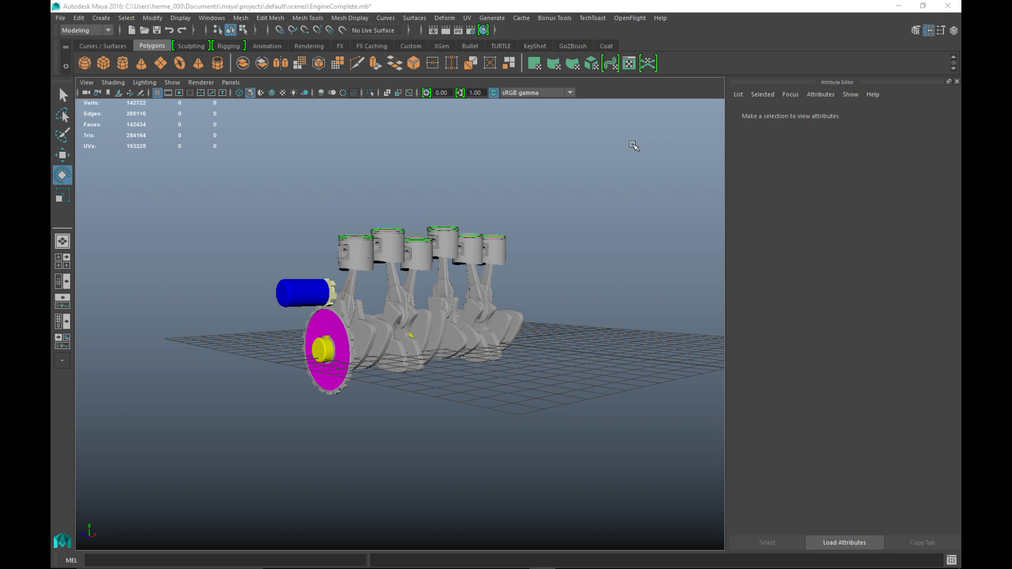
{"action": "left_click_drag", "start_coordinate": [234, 183], "coordinate": [563, 473]}
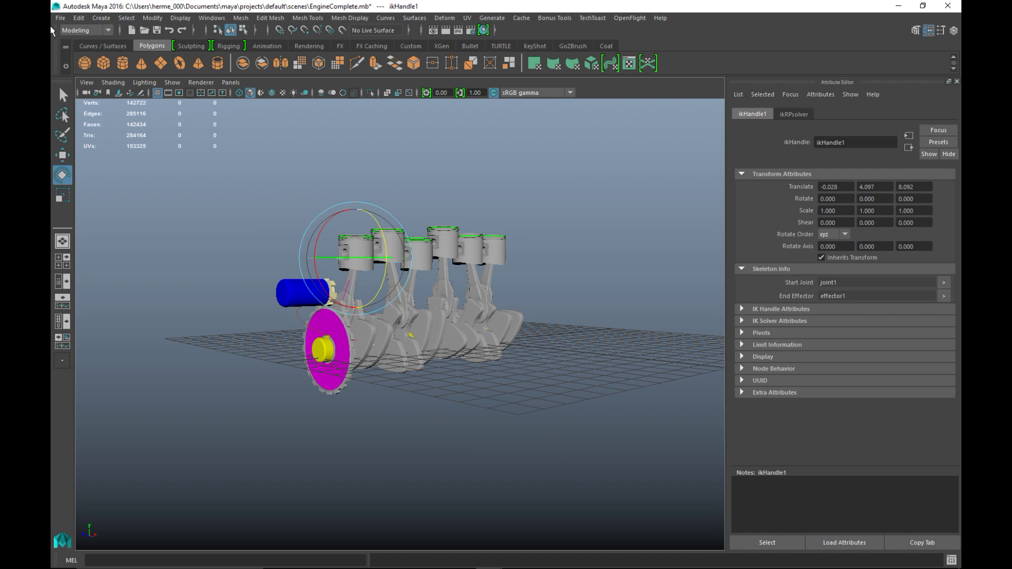
{"action": "left_click", "coordinate": [67, 21]}
{"action": "left_click", "coordinate": [129, 179]}
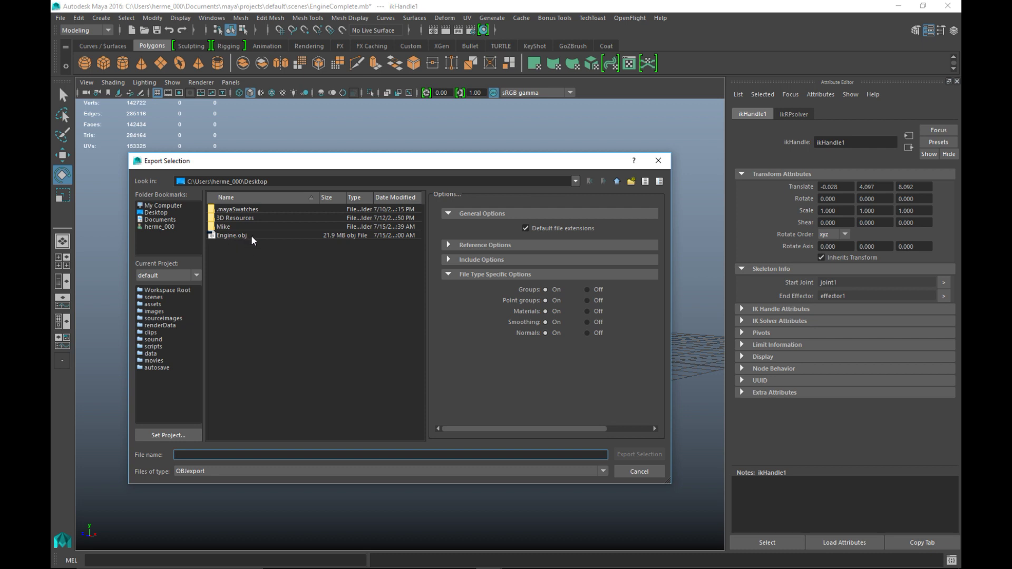
{"action": "left_click", "coordinate": [641, 472]}
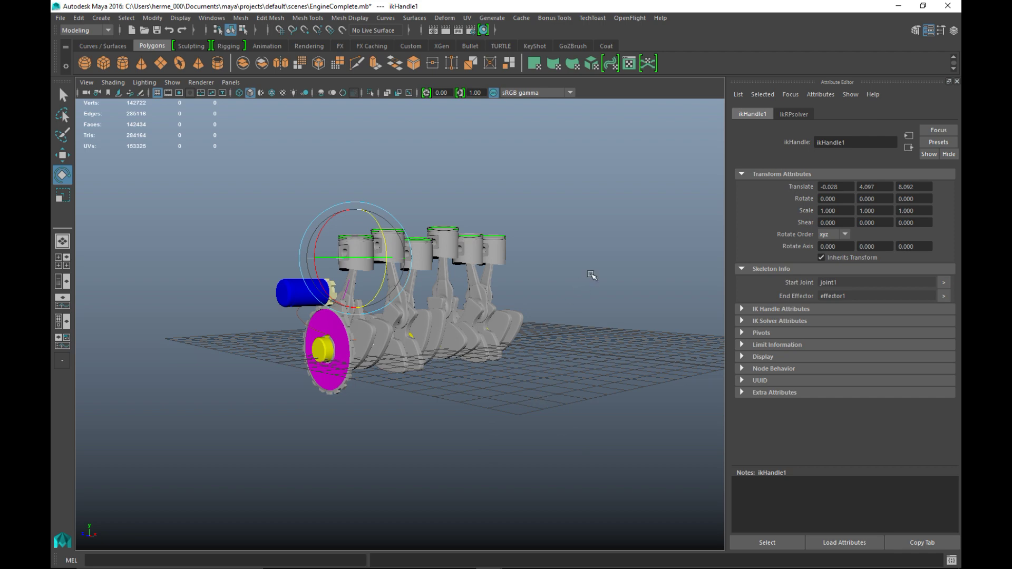
Switch to KeyShot and import Engine.obj from the Desktop, using centimetre geometry units and Y as the up orientation.
{"action": "key", "text": "F9"}
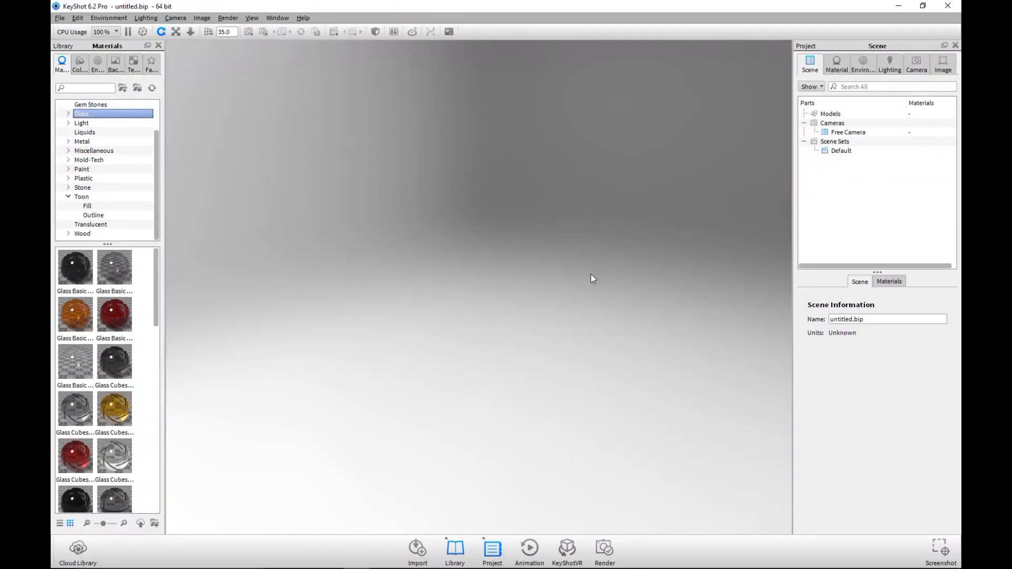
{"action": "left_click", "coordinate": [59, 18]}
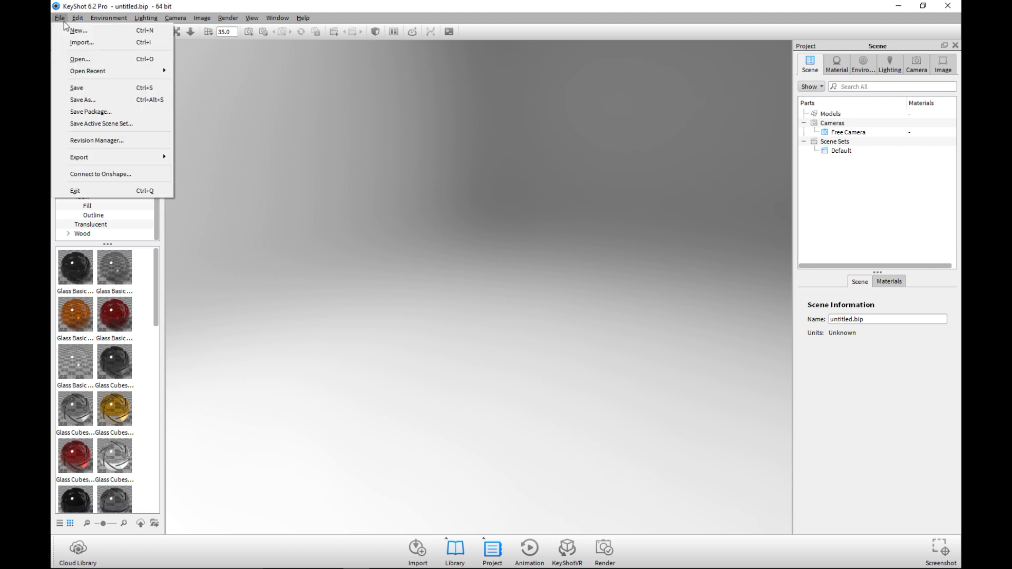
{"action": "left_click", "coordinate": [90, 42]}
{"action": "left_click", "coordinate": [376, 100]}
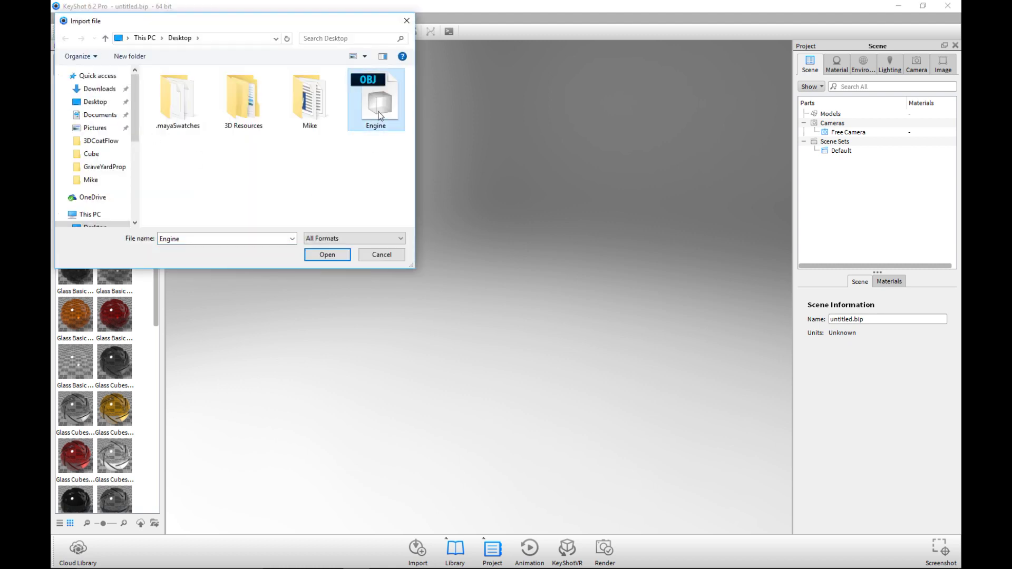
{"action": "left_click", "coordinate": [332, 254]}
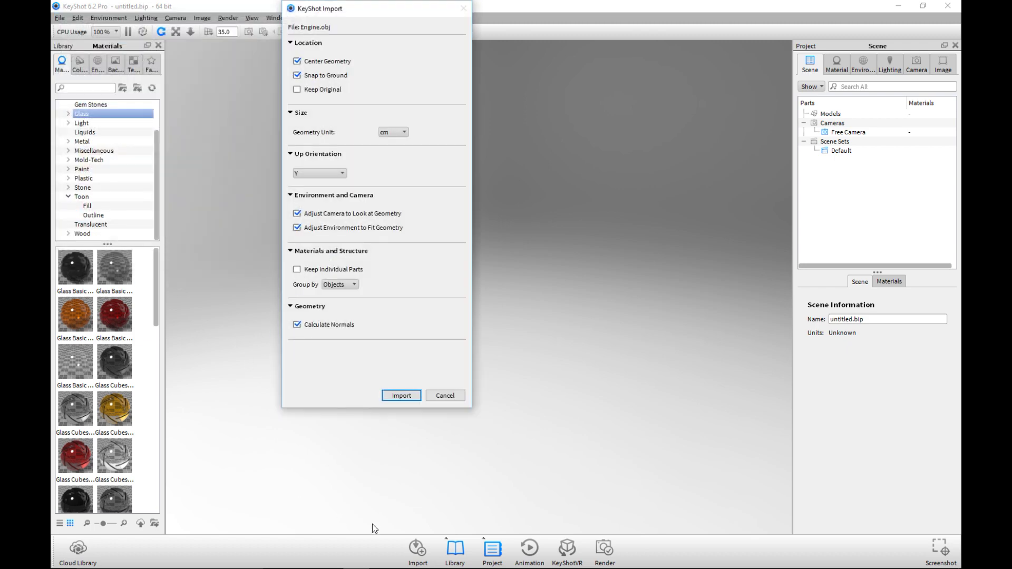
{"action": "left_click", "coordinate": [400, 396]}
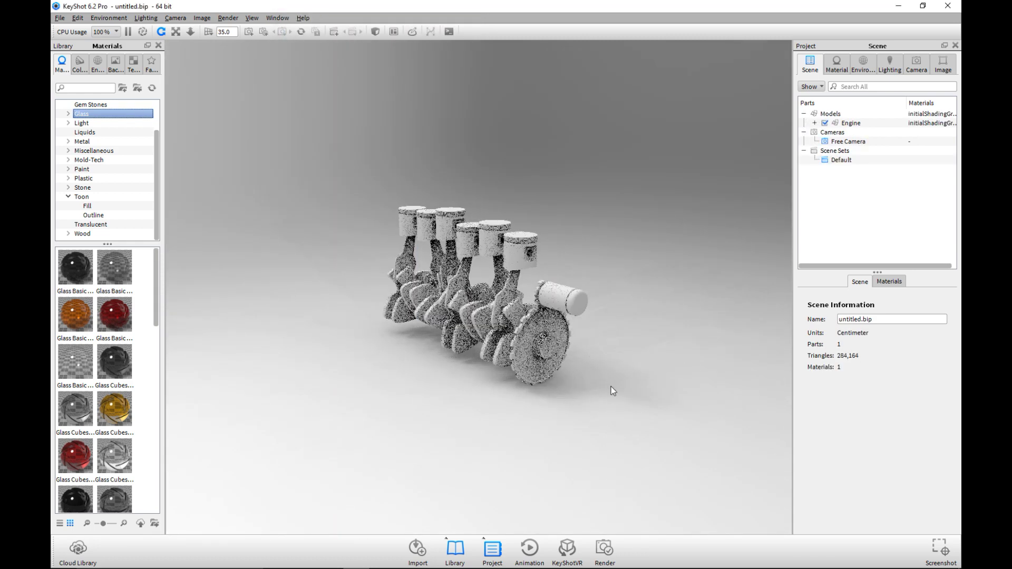
Apply the Glass Basic Red material to the whole engine model.
{"action": "left_click_drag", "start_coordinate": [610, 388], "coordinate": [336, 372]}
{"action": "scroll", "coordinate": [527, 295], "scroll_direction": "up", "scroll_amount": 10}
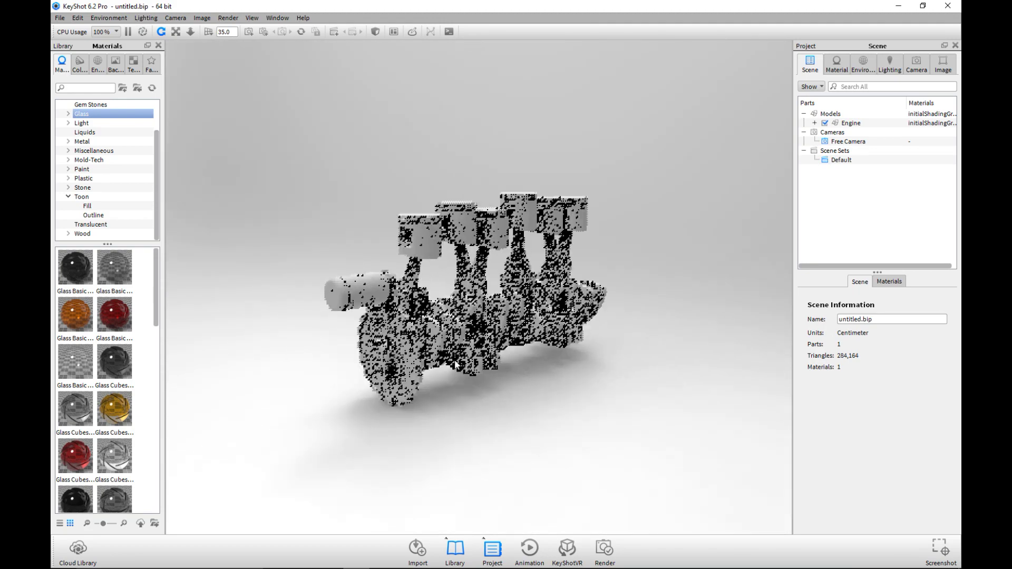
{"action": "scroll", "coordinate": [484, 384], "scroll_direction": "down", "scroll_amount": 3}
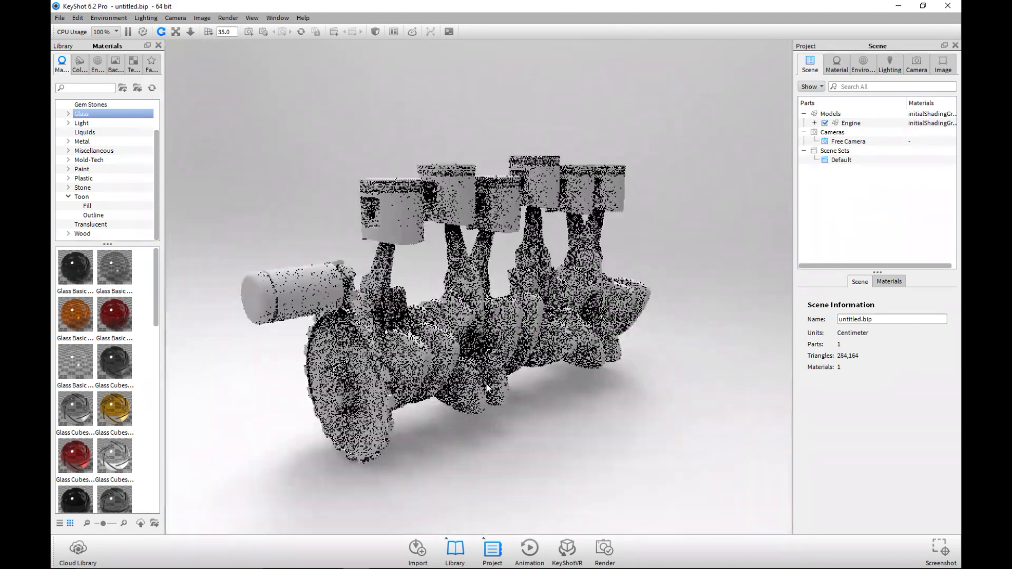
{"action": "left_click_drag", "start_coordinate": [484, 384], "coordinate": [458, 390]}
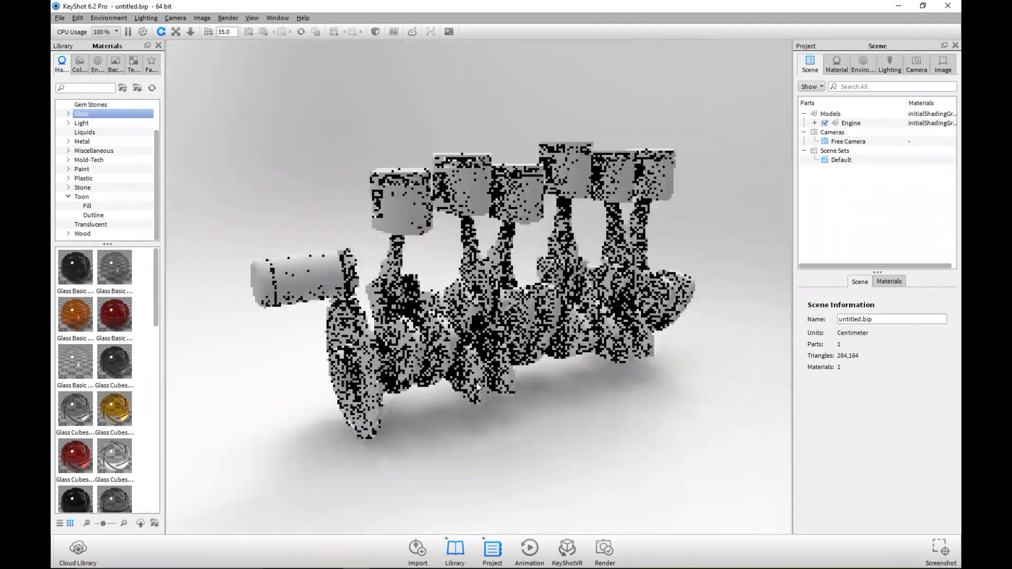
{"action": "left_click_drag", "start_coordinate": [126, 323], "coordinate": [308, 280]}
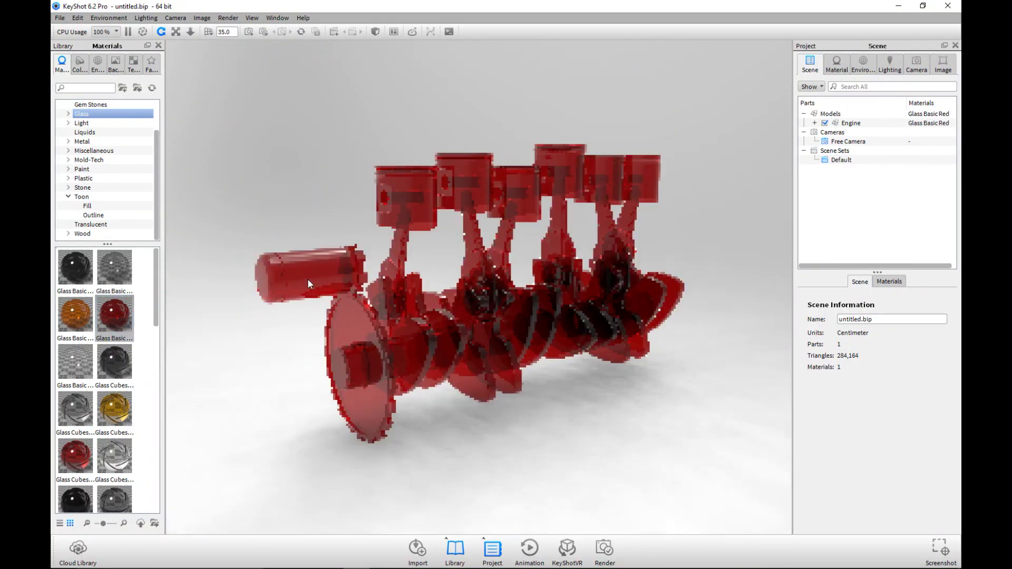
{"action": "left_click_drag", "start_coordinate": [442, 348], "coordinate": [452, 401]}
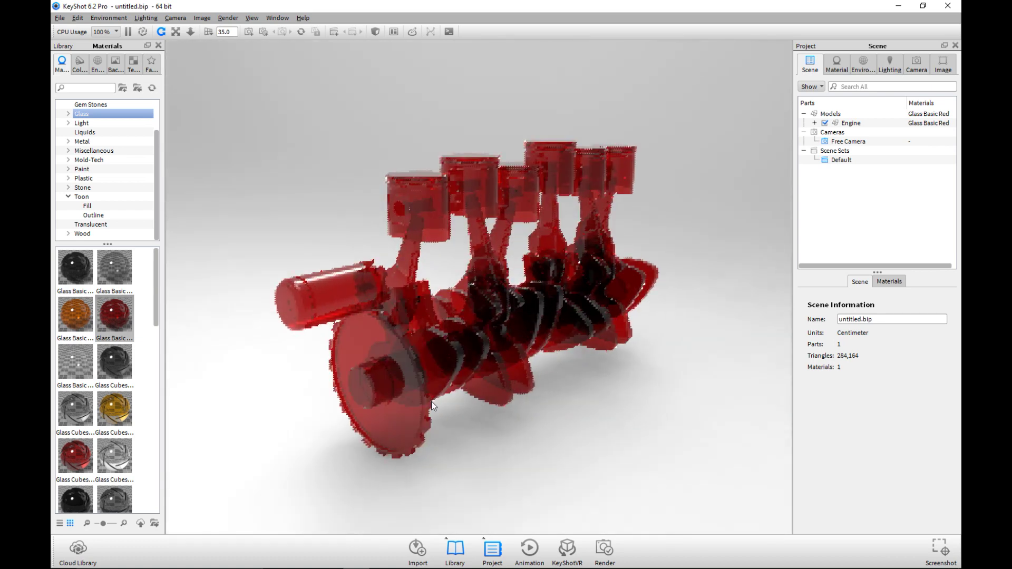
{"action": "left_click", "coordinate": [114, 316]}
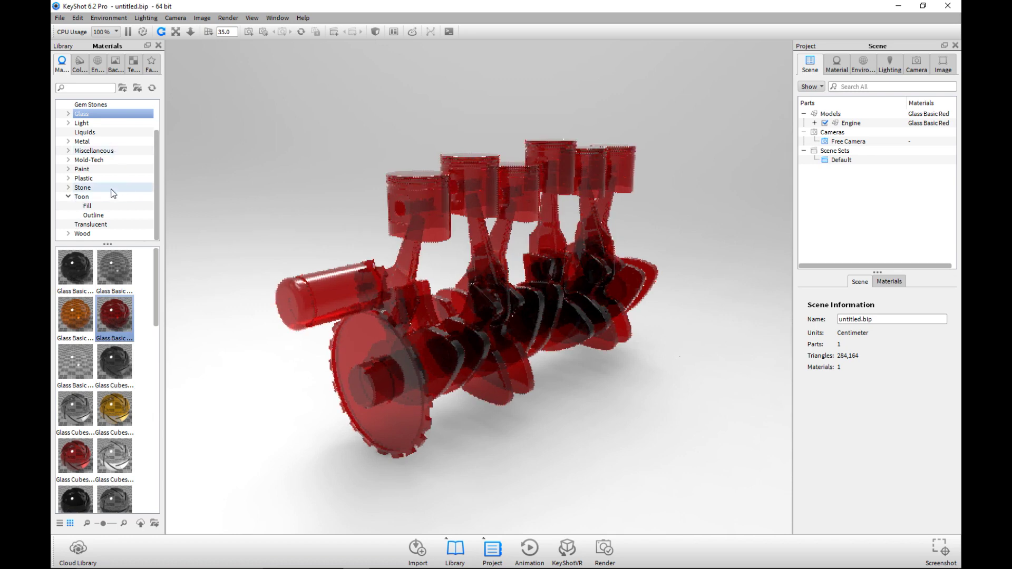
Apply the black Toon Outline material to the whole engine model.
{"action": "left_click", "coordinate": [80, 198]}
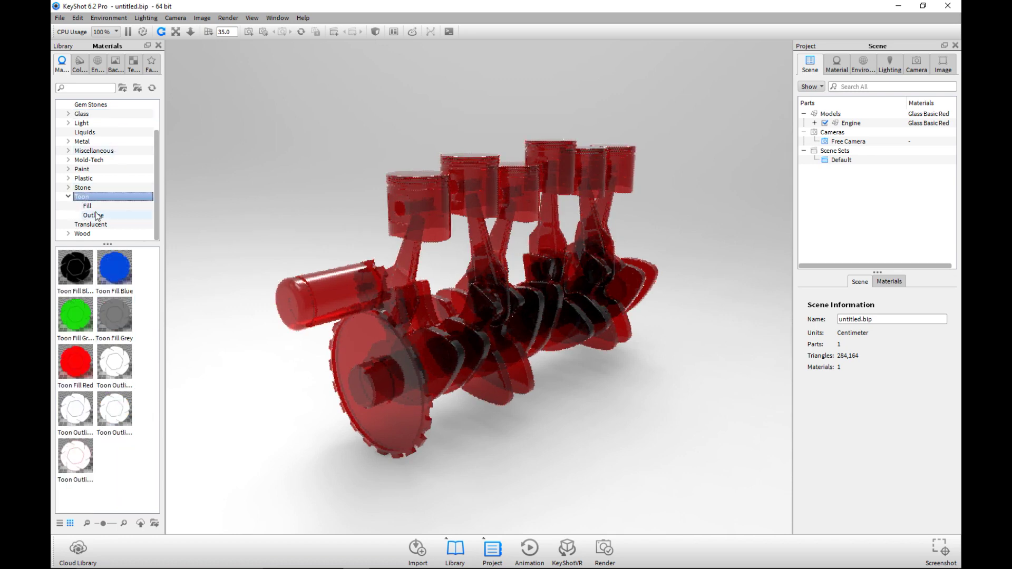
{"action": "left_click", "coordinate": [90, 207]}
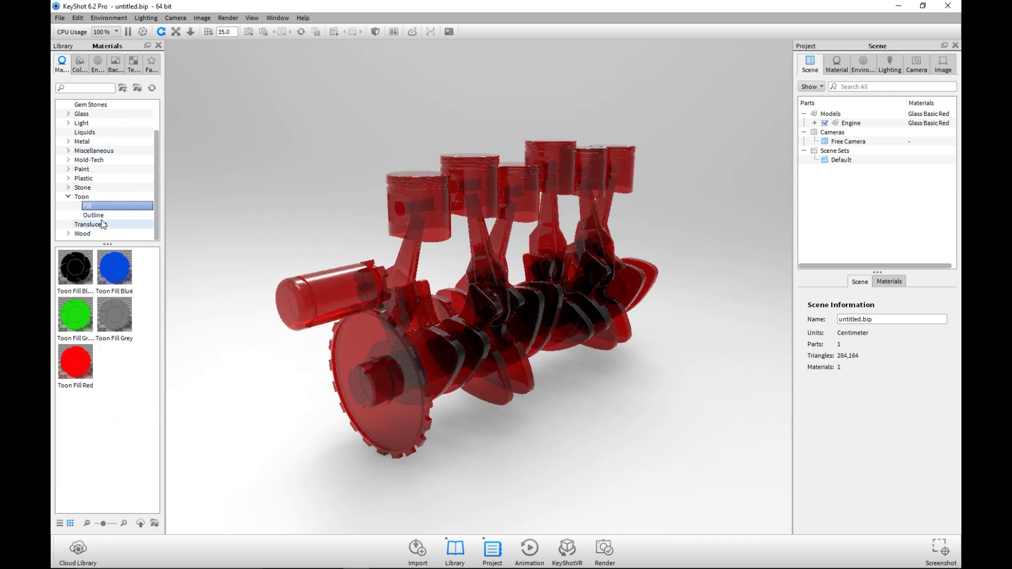
{"action": "left_click", "coordinate": [103, 216]}
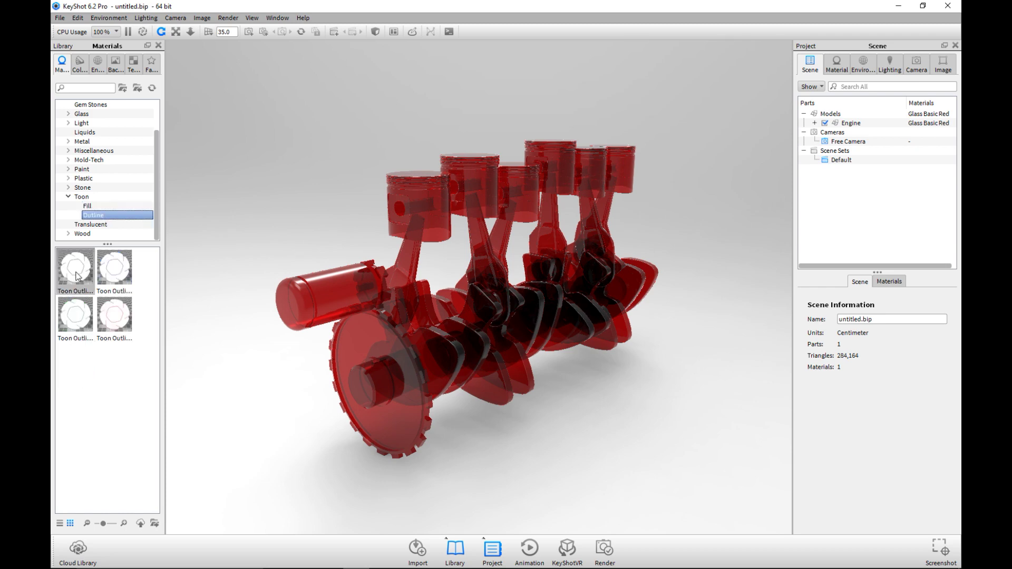
{"action": "left_click_drag", "start_coordinate": [76, 274], "coordinate": [337, 301]}
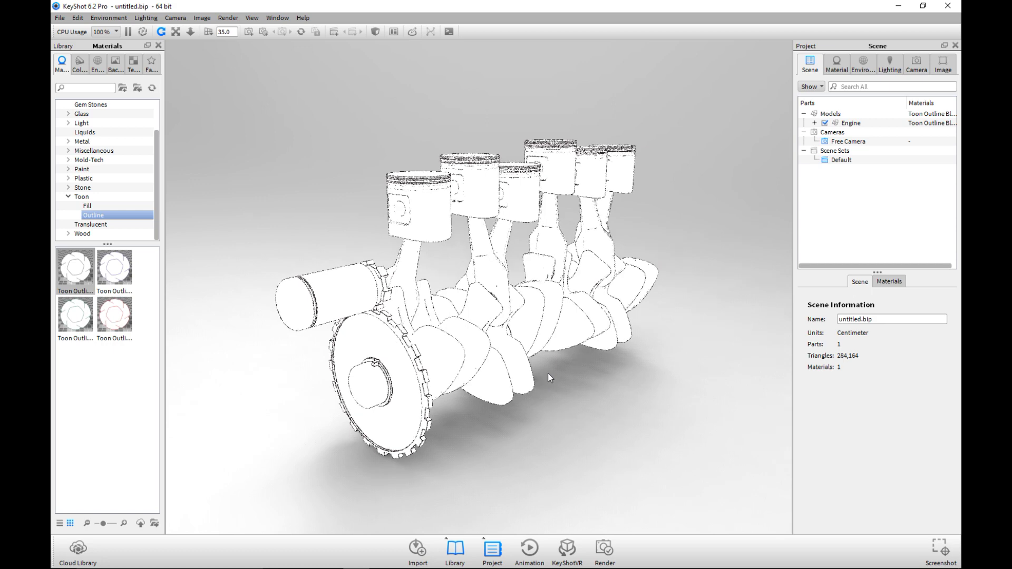
Set the engine's toon material to a muted red of RGB 181, 98, 98 and its transparency to about 0.702.
{"action": "mouse_move", "coordinate": [606, 398]}
{"action": "left_mouse_down"}
{"action": "mouse_move", "coordinate": [611, 362]}
{"action": "mouse_move", "coordinate": [618, 378]}
{"action": "mouse_move", "coordinate": [600, 384]}
{"action": "left_mouse_up"}
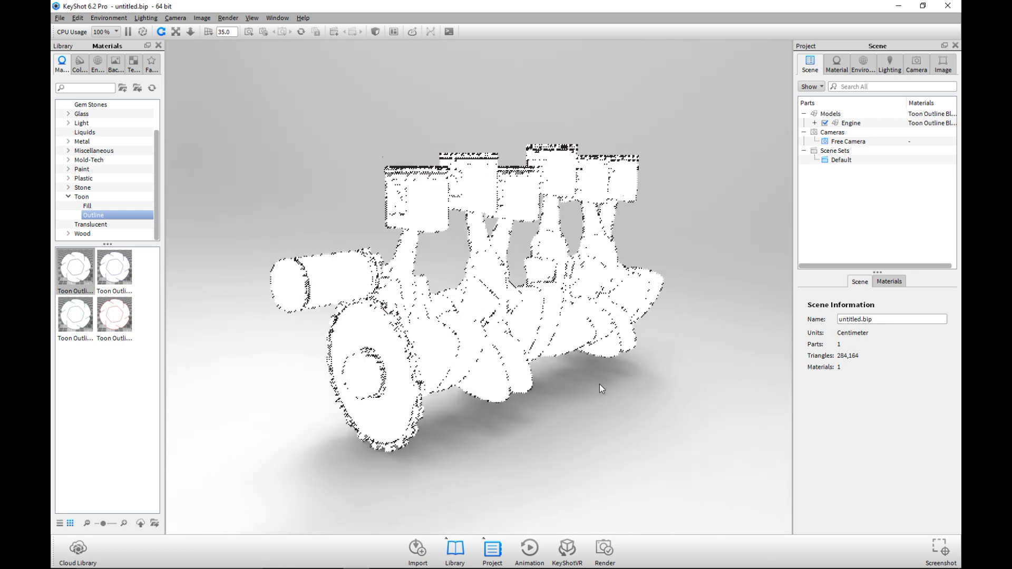
{"action": "left_click_drag", "start_coordinate": [570, 448], "coordinate": [567, 416]}
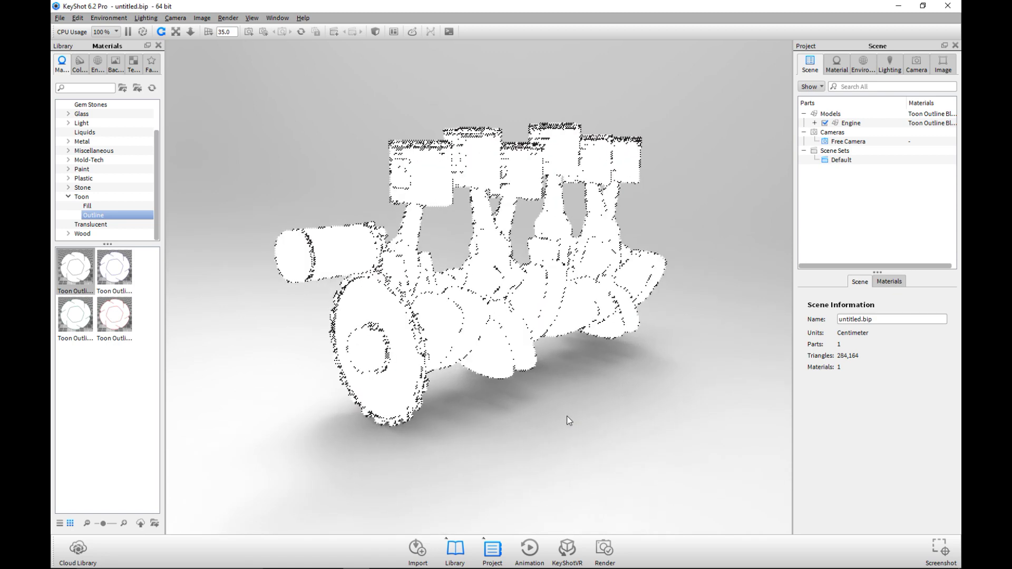
{"action": "double_click", "coordinate": [344, 255]}
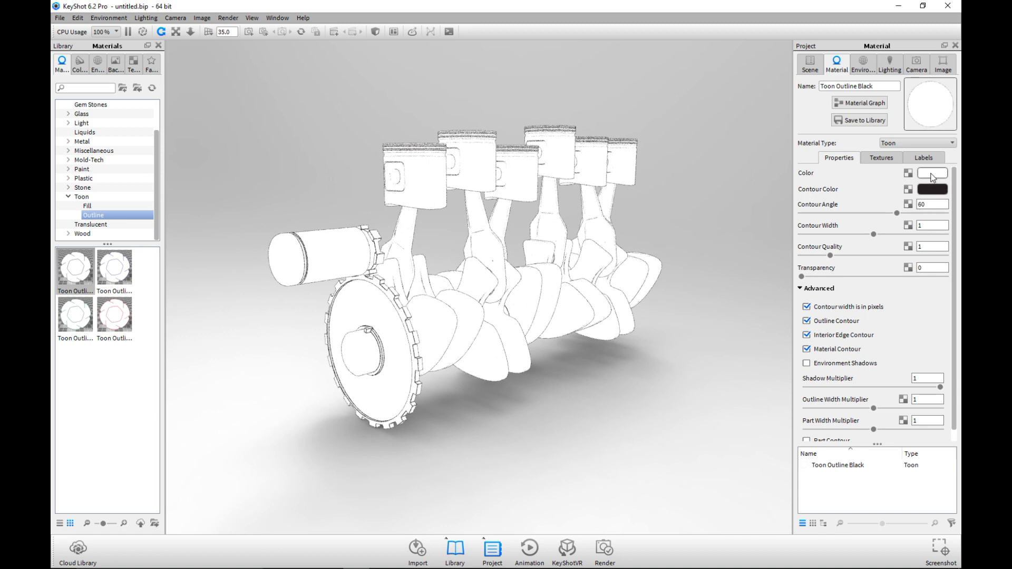
{"action": "left_click", "coordinate": [933, 174]}
{"action": "left_click_drag", "start_coordinate": [887, 113], "coordinate": [880, 94]}
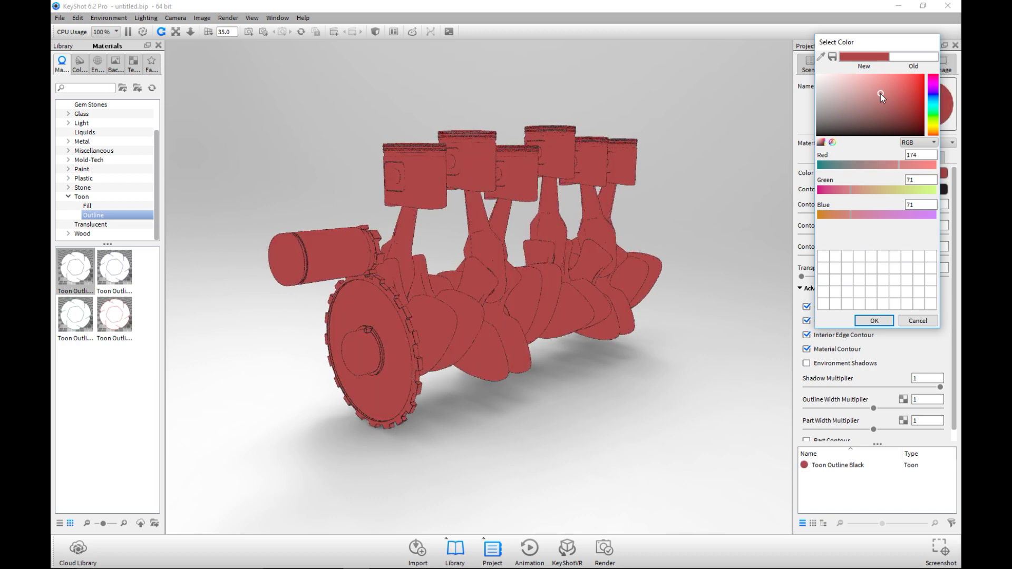
{"action": "left_click_drag", "start_coordinate": [880, 93], "coordinate": [866, 92]}
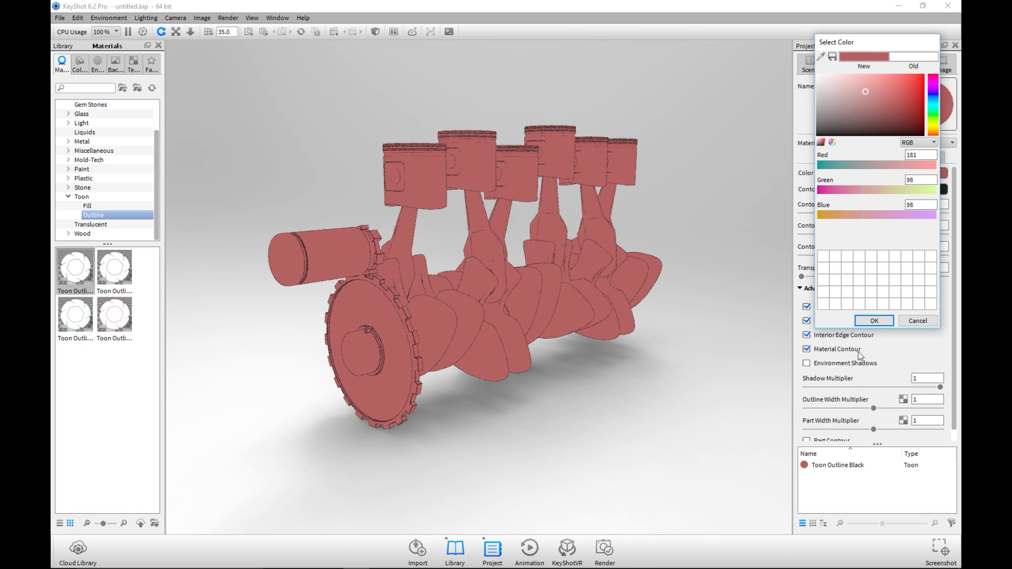
{"action": "left_click", "coordinate": [874, 321]}
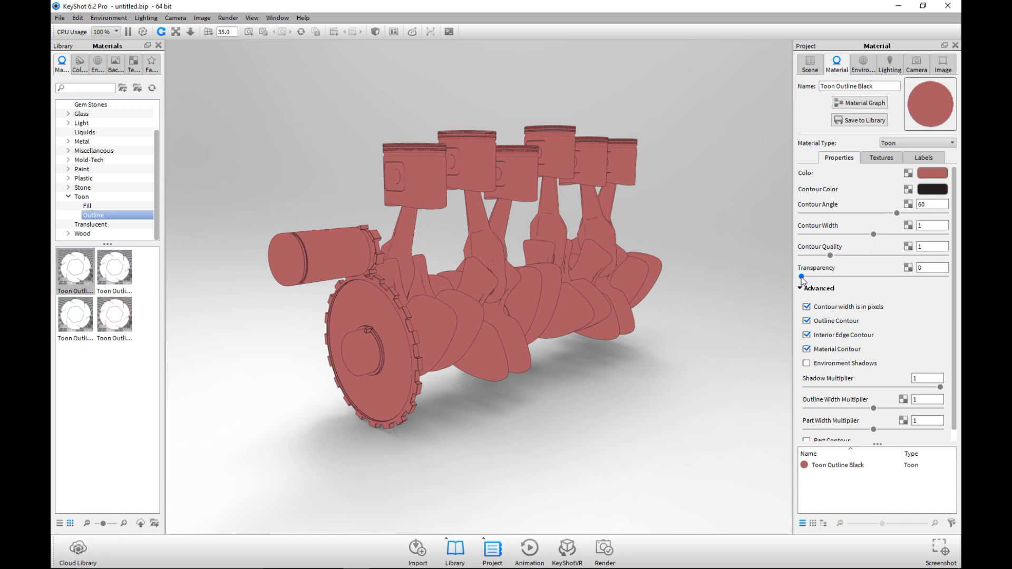
{"action": "left_click_drag", "start_coordinate": [802, 277], "coordinate": [903, 284]}
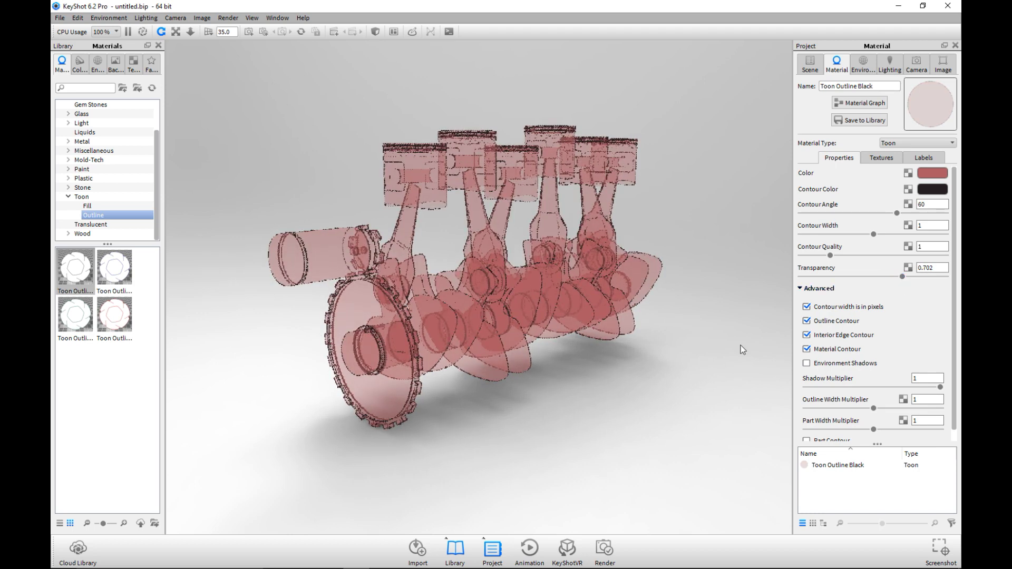
{"action": "mouse_move", "coordinate": [569, 415]}
{"action": "left_mouse_down"}
{"action": "mouse_move", "coordinate": [628, 374]}
{"action": "mouse_move", "coordinate": [581, 413]}
{"action": "left_mouse_up"}
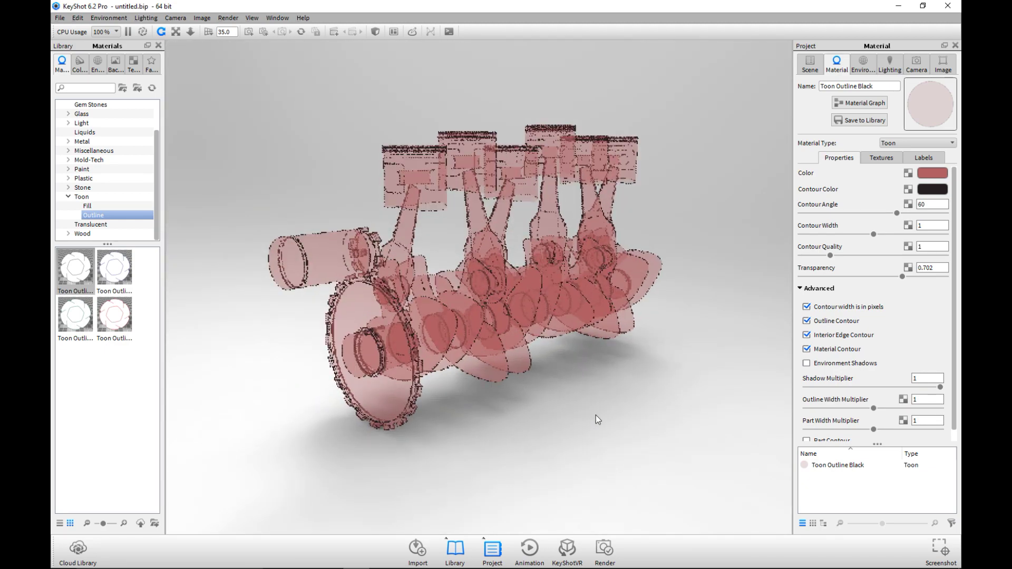
{"action": "scroll", "coordinate": [597, 415], "scroll_direction": "up", "scroll_amount": 8}
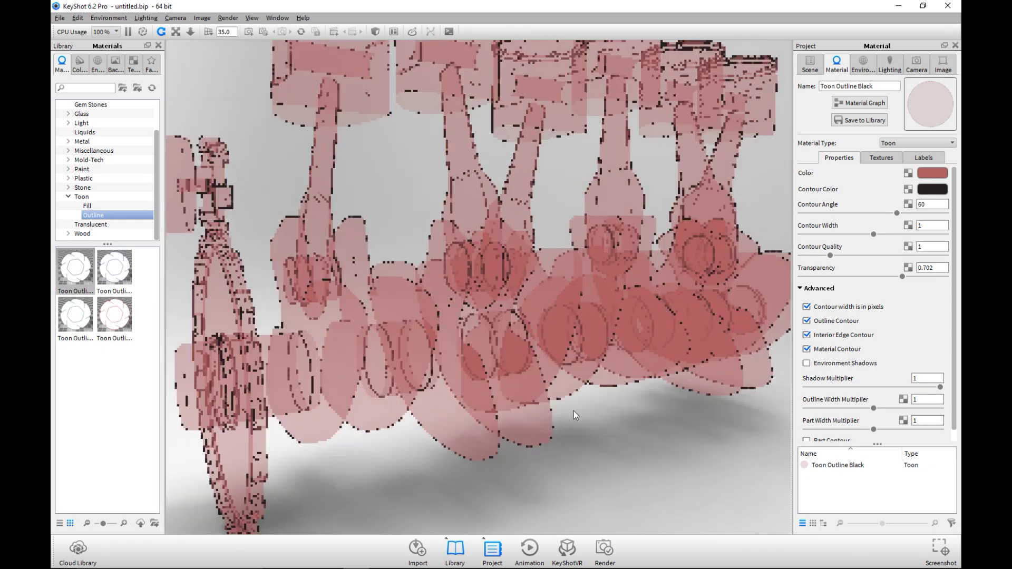
{"action": "mouse_move", "coordinate": [574, 411]}
{"action": "left_mouse_down"}
{"action": "mouse_move", "coordinate": [384, 416]}
{"action": "mouse_move", "coordinate": [479, 417]}
{"action": "mouse_move", "coordinate": [543, 399]}
{"action": "mouse_move", "coordinate": [519, 446]}
{"action": "mouse_move", "coordinate": [542, 394]}
{"action": "mouse_move", "coordinate": [561, 401]}
{"action": "left_mouse_up"}
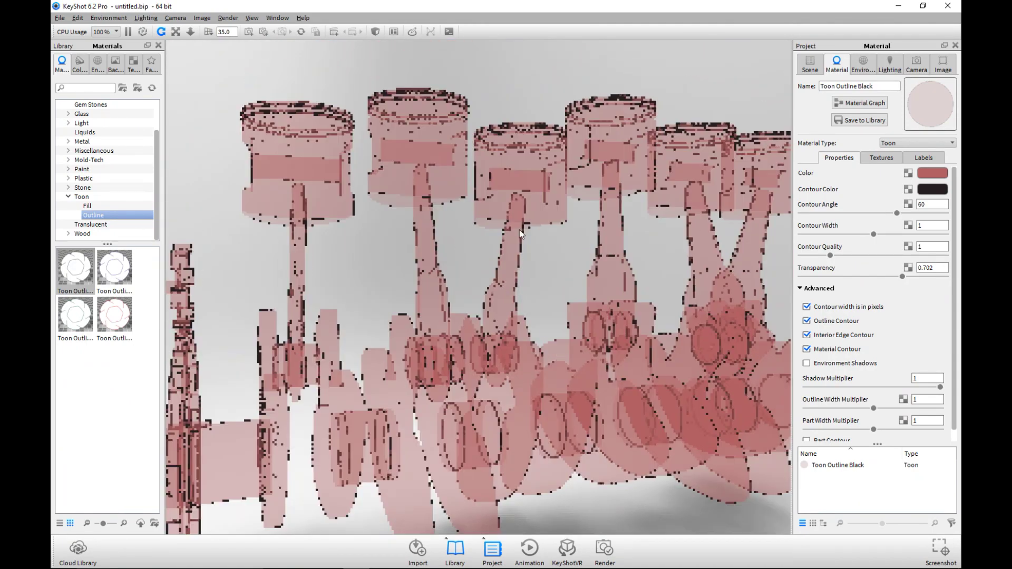
{"action": "left_click_drag", "start_coordinate": [520, 229], "coordinate": [412, 169]}
{"action": "left_click_drag", "start_coordinate": [421, 282], "coordinate": [505, 283]}
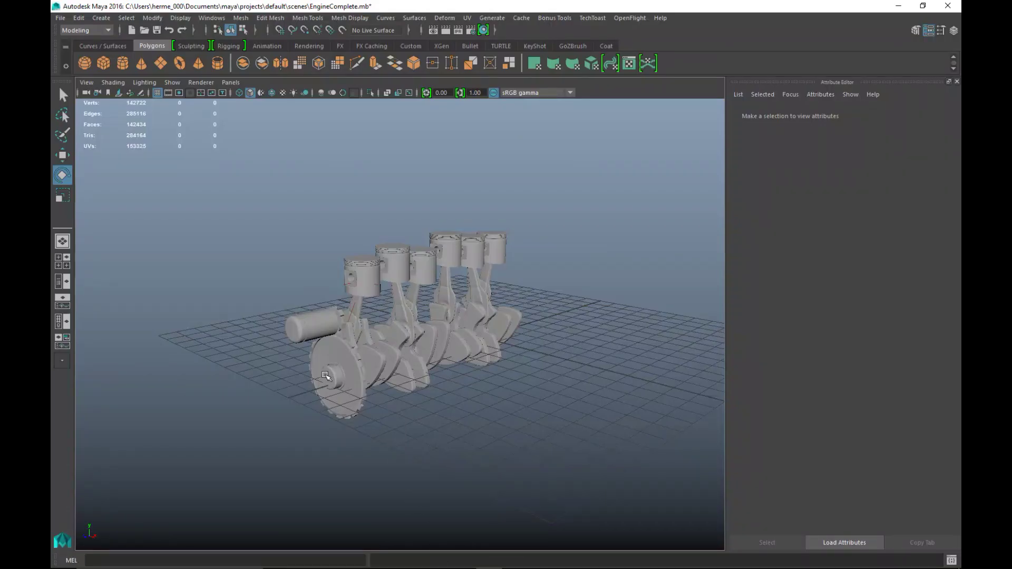
Separate the combined engine mesh into its individual parts.
{"action": "left_click", "coordinate": [350, 356]}
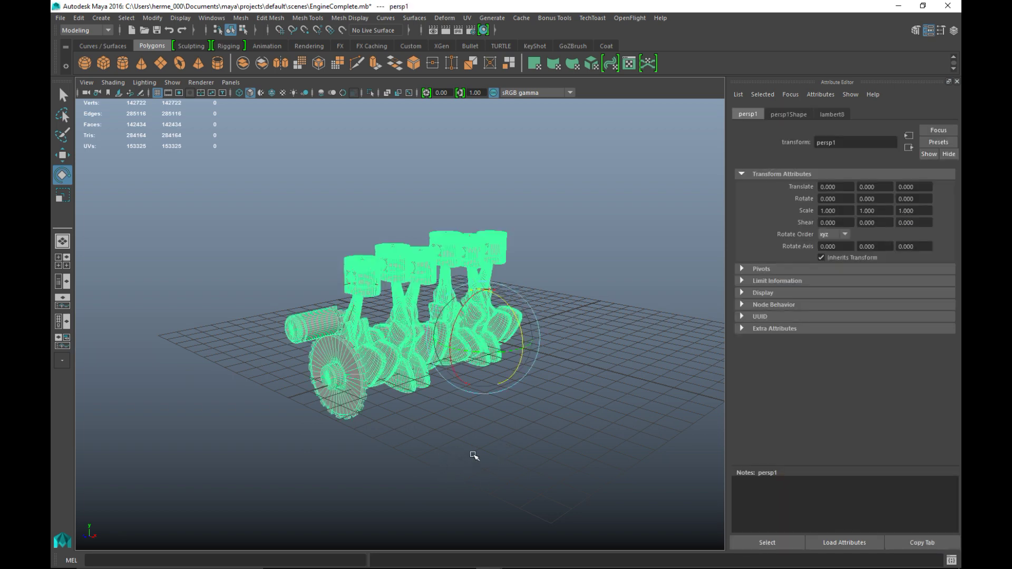
{"action": "left_click", "coordinate": [392, 432]}
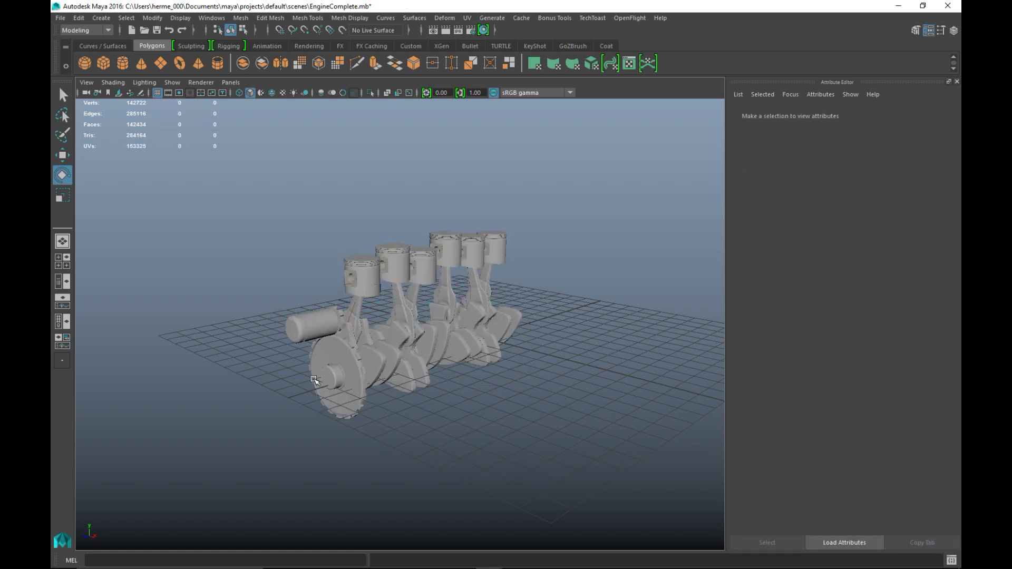
{"action": "left_click_drag", "start_coordinate": [464, 471], "coordinate": [375, 449], "text": "alt"}
{"action": "scroll", "coordinate": [399, 442], "scroll_direction": "up", "scroll_amount": 4}
{"action": "scroll", "coordinate": [369, 445], "scroll_direction": "up", "scroll_amount": 3}
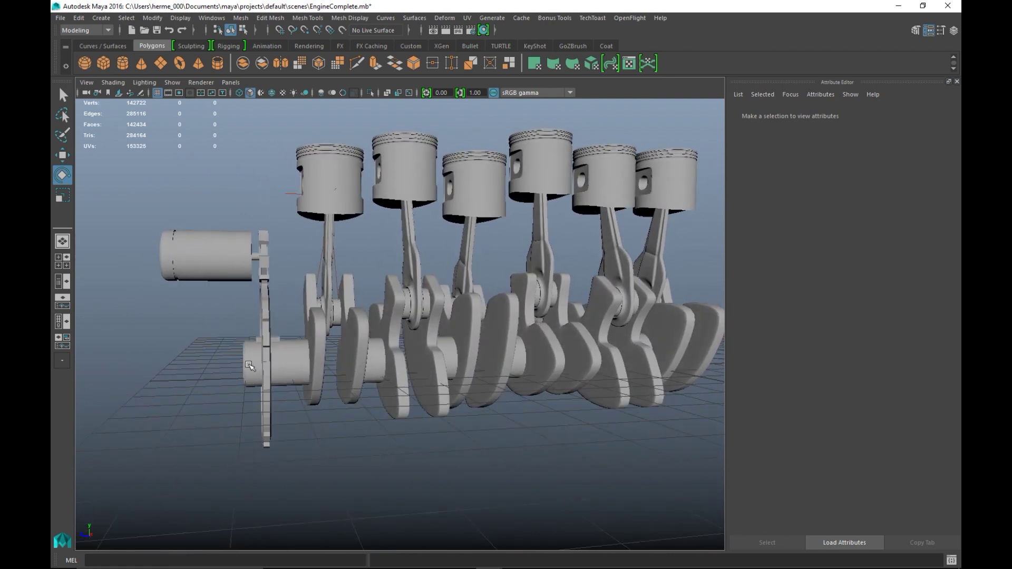
{"action": "key", "text": "ctrl+shift+a"}
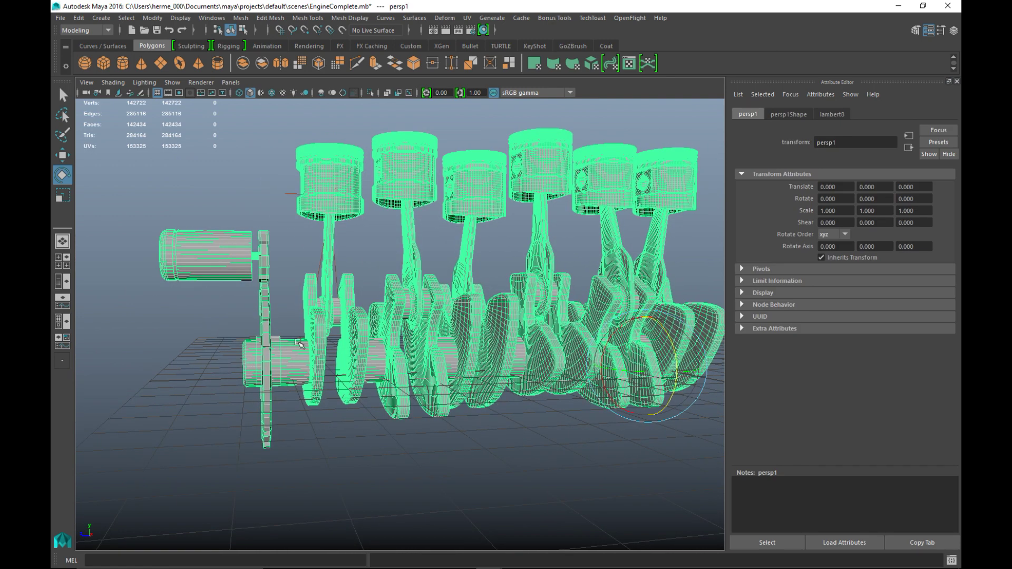
{"action": "left_click", "coordinate": [240, 17]}
{"action": "left_click", "coordinate": [262, 68]}
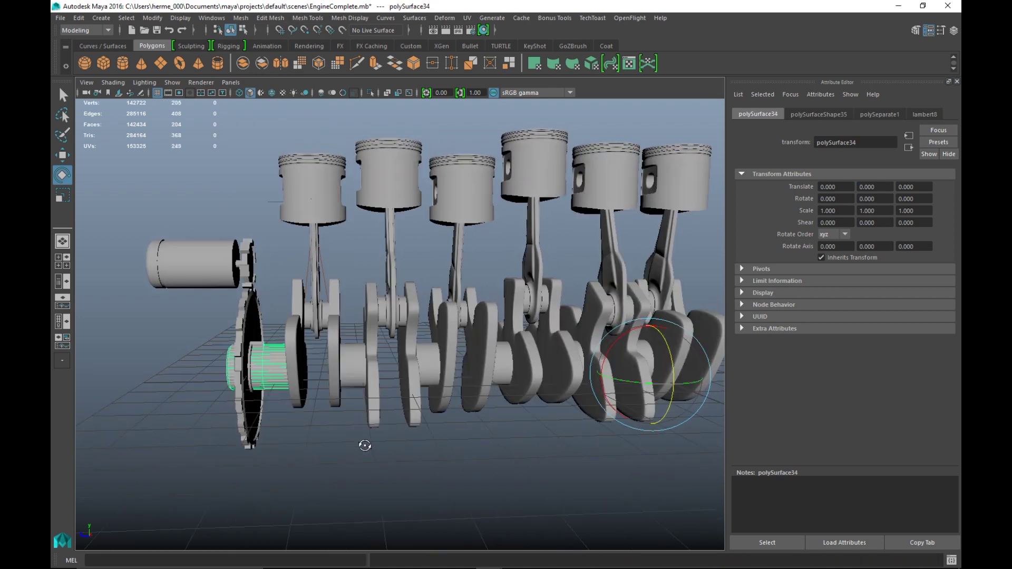
Add the remaining cylindrical journals along the crankshaft axis to the selection, leaving out the crank webs between them.
{"action": "left_click_drag", "start_coordinate": [365, 446], "coordinate": [344, 401], "text": "alt"}
{"action": "left_click", "coordinate": [342, 373], "text": "shift"}
{"action": "left_click", "coordinate": [419, 379], "text": "shift"}
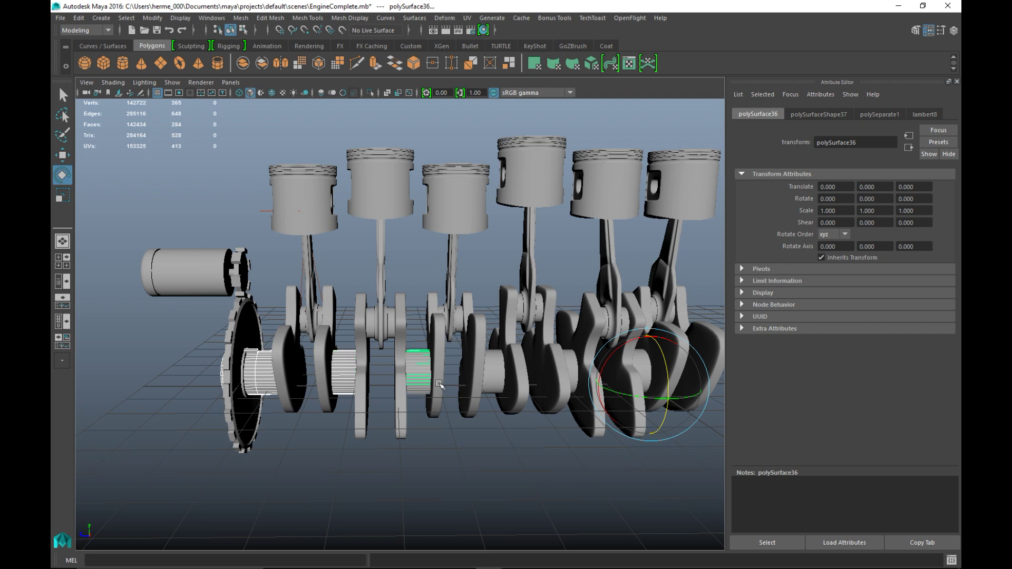
{"action": "left_click", "coordinate": [499, 412], "text": "shift"}
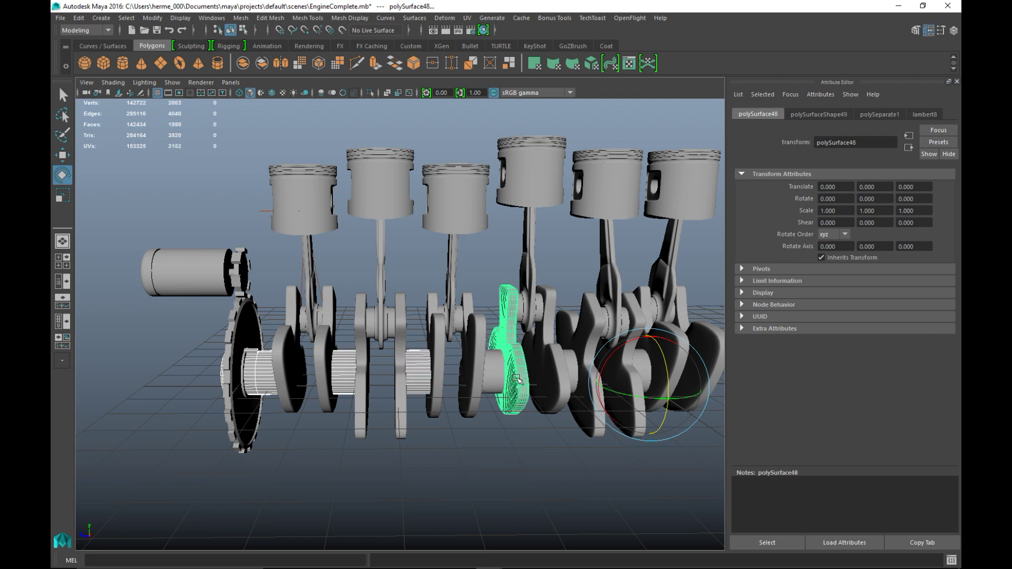
{"action": "left_click", "coordinate": [518, 380], "text": "shift"}
{"action": "left_click_drag", "start_coordinate": [514, 388], "coordinate": [343, 415], "text": "alt"}
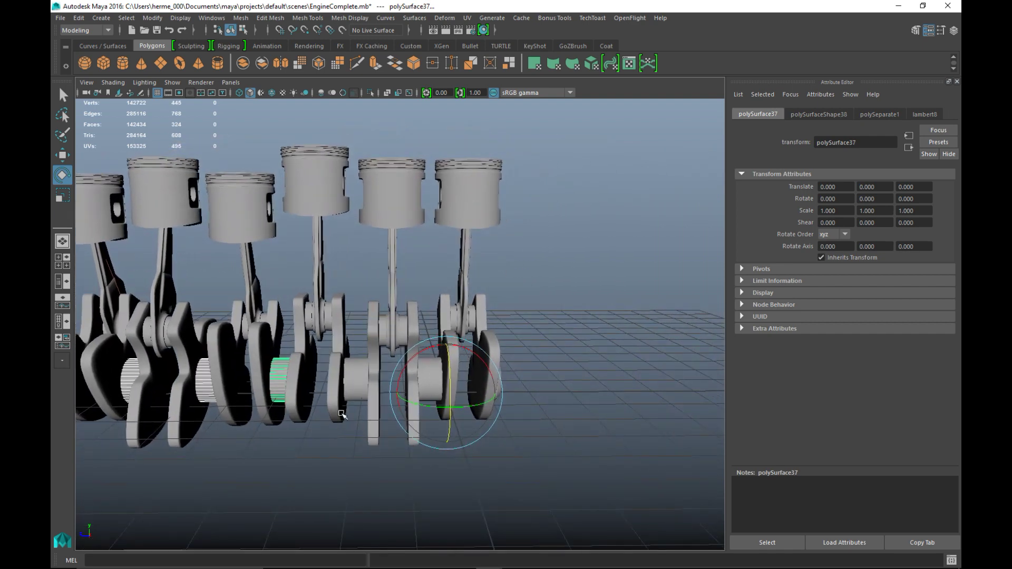
{"action": "left_click", "coordinate": [358, 381], "text": "shift"}
{"action": "left_click_drag", "start_coordinate": [358, 382], "coordinate": [445, 490], "text": "alt"}
{"action": "scroll", "coordinate": [444, 454], "scroll_direction": "up", "scroll_amount": 5}
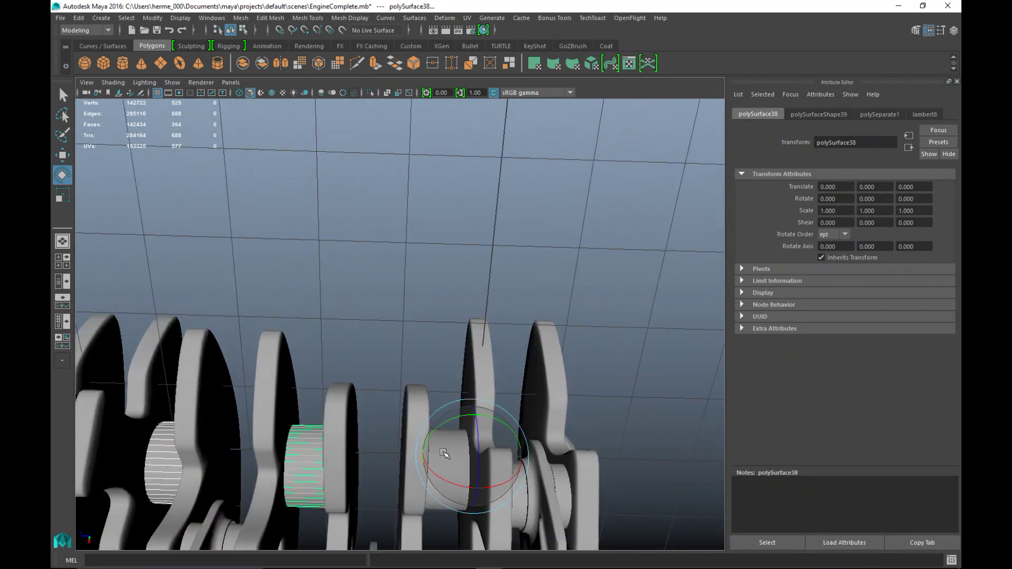
{"action": "left_click_drag", "start_coordinate": [448, 458], "coordinate": [417, 398], "text": "alt"}
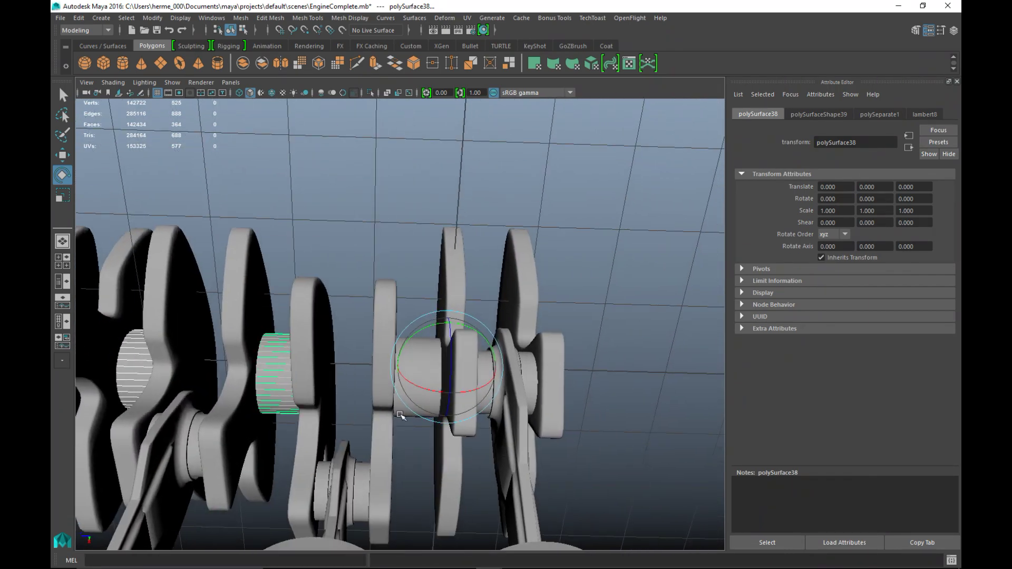
{"action": "left_click", "coordinate": [400, 416], "text": "shift"}
{"action": "left_click_drag", "start_coordinate": [549, 441], "coordinate": [506, 449], "text": "alt"}
{"action": "left_click", "coordinate": [610, 219], "text": "shift"}
{"action": "left_click_drag", "start_coordinate": [570, 349], "coordinate": [483, 420], "text": "alt"}
Assign a new Lambert material to the selected crankshaft journals and set its color to red.
{"action": "right_click_drag", "start_coordinate": [287, 362], "coordinate": [276, 524]}
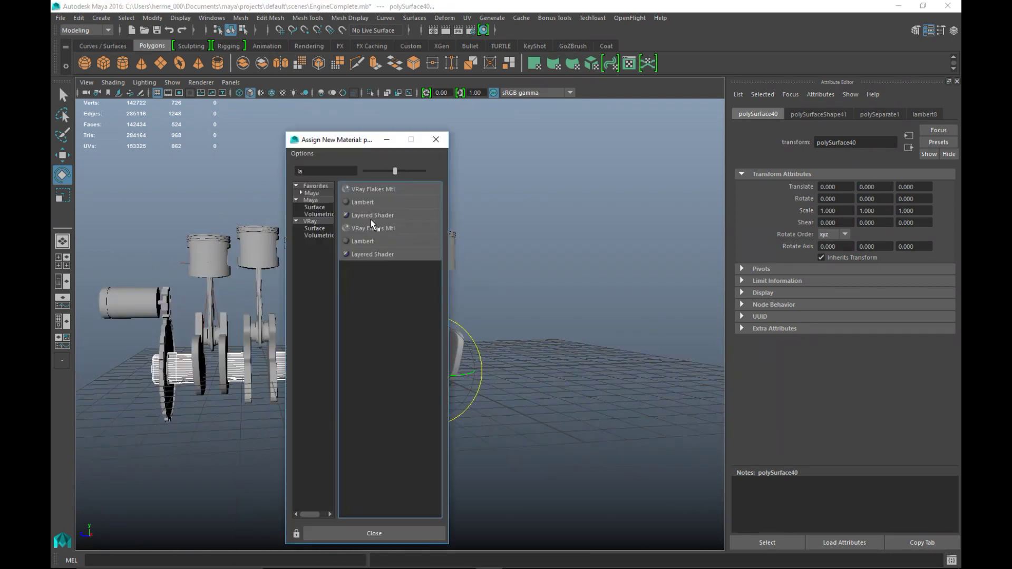
{"action": "left_click", "coordinate": [369, 203]}
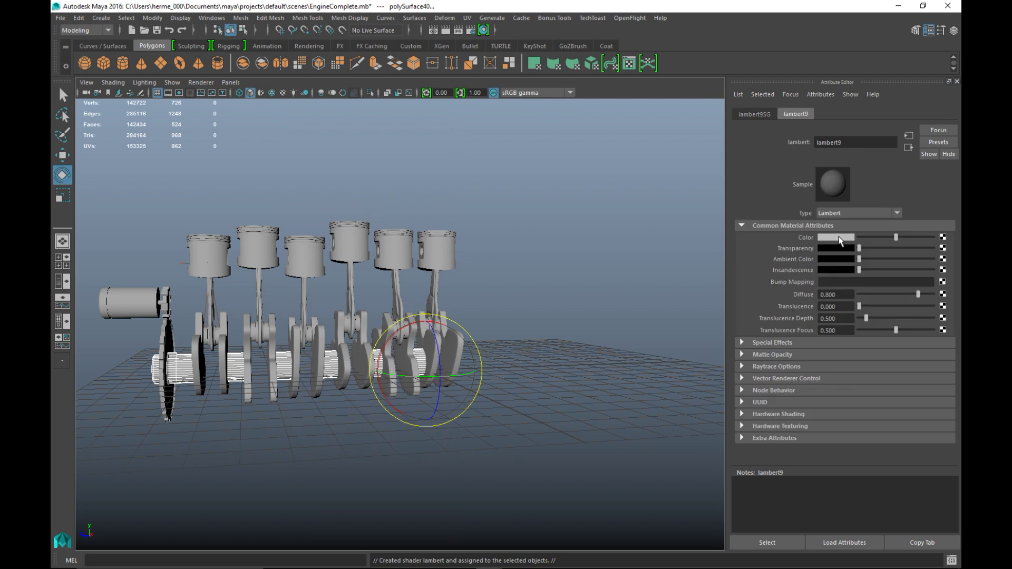
{"action": "left_click", "coordinate": [839, 238]}
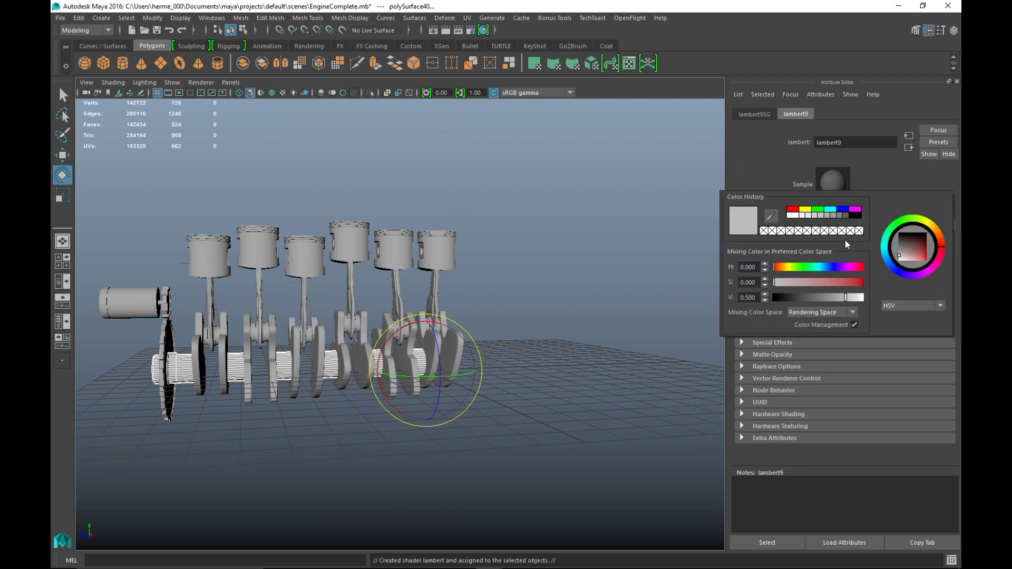
{"action": "left_click", "coordinate": [796, 211]}
{"action": "left_click", "coordinate": [570, 312]}
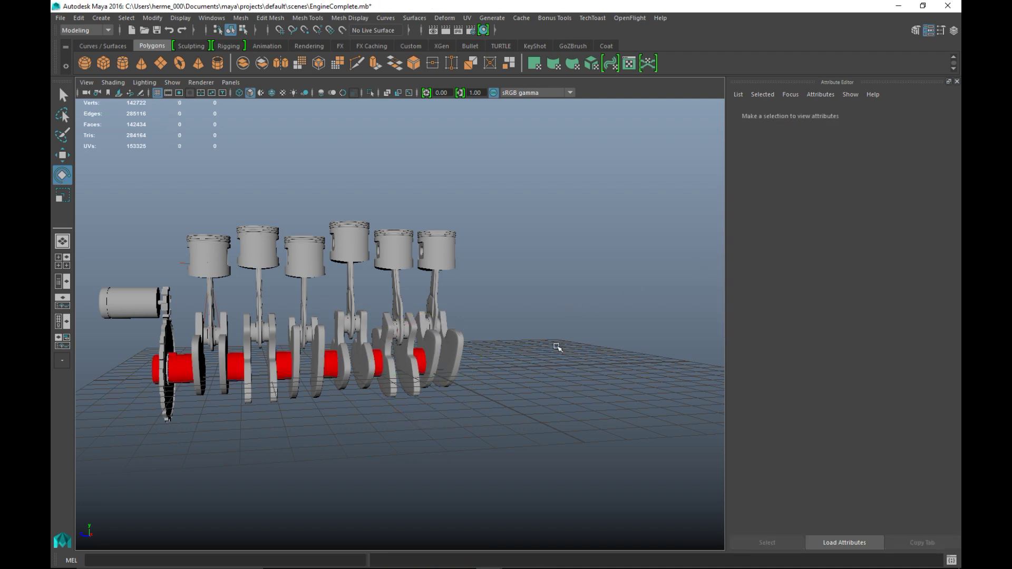
Try to select the whole engine at once with a selection box around it.
{"action": "left_click_drag", "start_coordinate": [585, 327], "coordinate": [426, 338], "text": "alt"}
{"action": "left_click", "coordinate": [346, 287]}
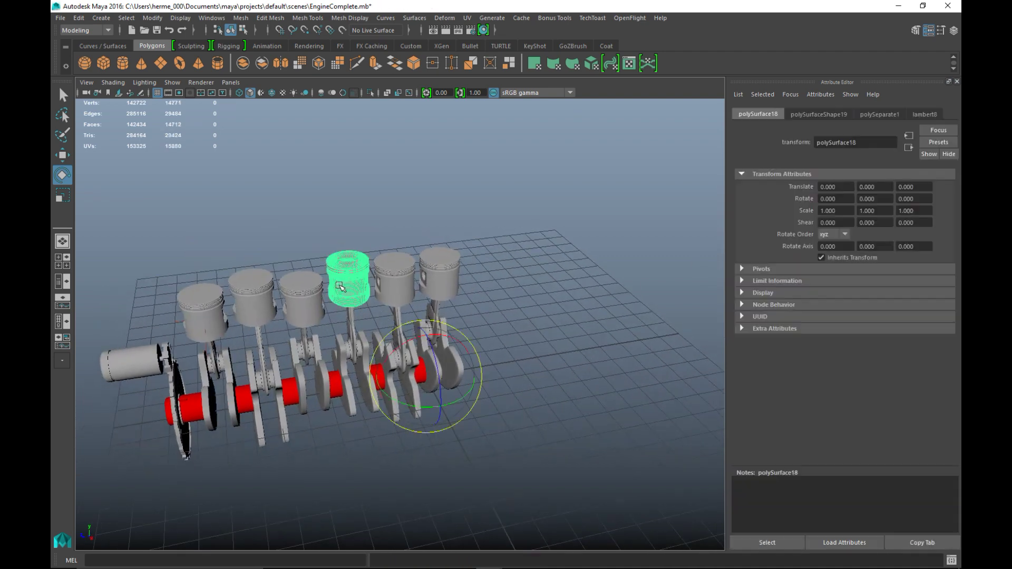
{"action": "left_click_drag", "start_coordinate": [84, 243], "coordinate": [585, 505]}
{"action": "left_click_drag", "start_coordinate": [401, 467], "coordinate": [448, 394], "text": "alt"}
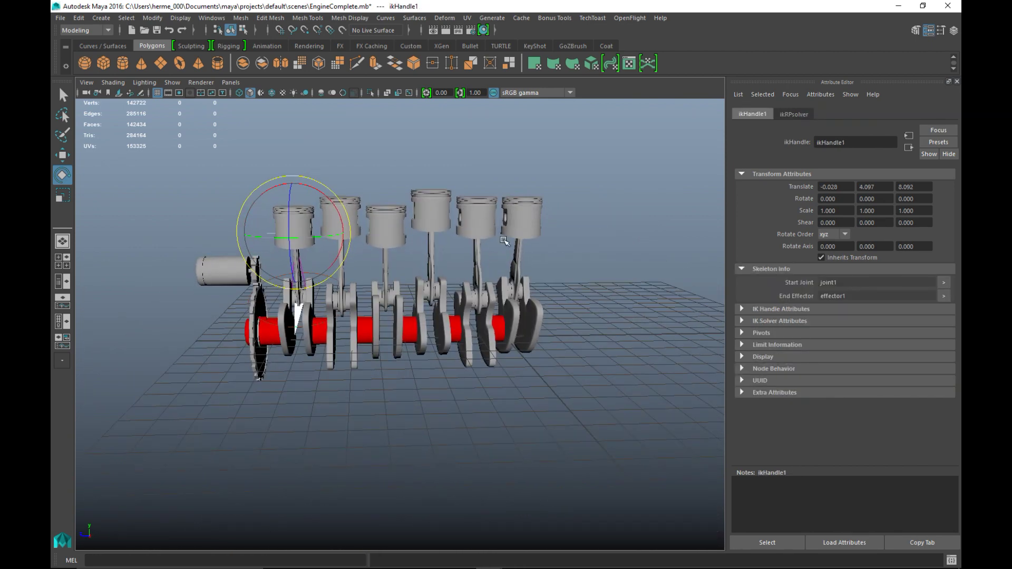
Select the engine's pistons one after another across the whole row.
{"action": "left_click", "coordinate": [515, 218]}
{"action": "left_click", "coordinate": [462, 227], "text": "shift"}
{"action": "left_click", "coordinate": [440, 216], "text": "shift"}
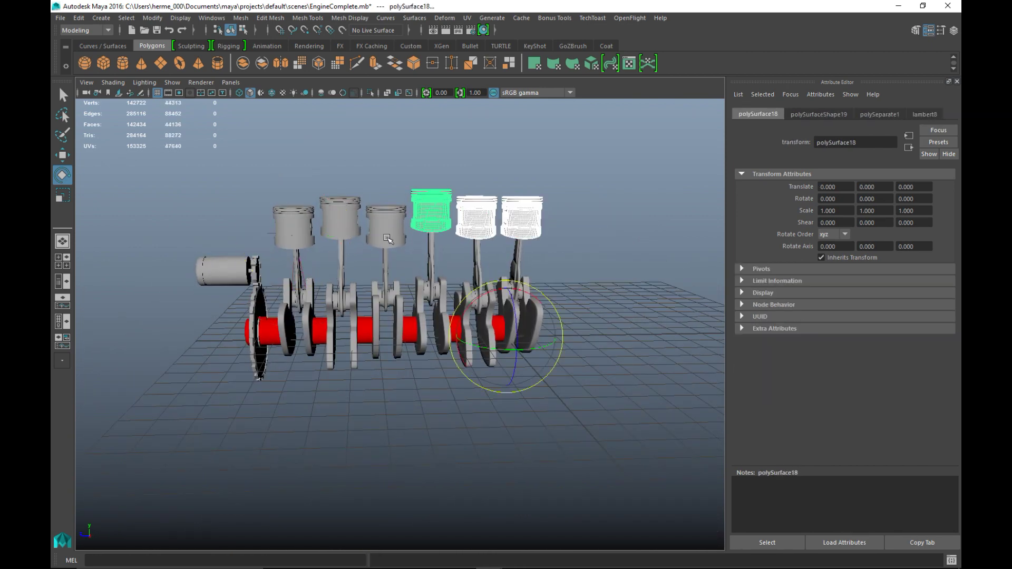
{"action": "left_click", "coordinate": [369, 234], "text": "shift"}
{"action": "left_click", "coordinate": [341, 218], "text": "shift"}
{"action": "left_click", "coordinate": [293, 224], "text": "shift"}
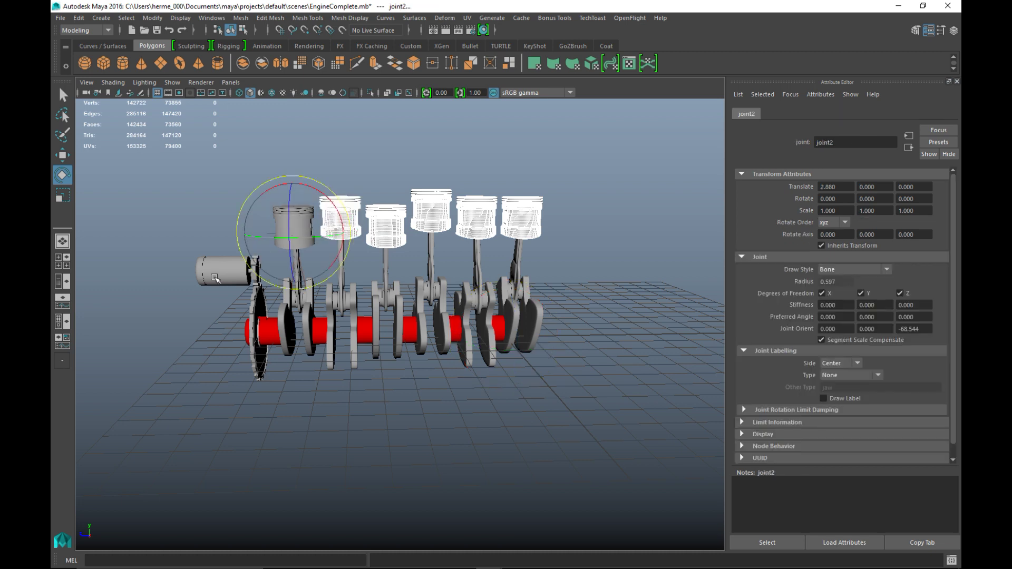
Add the starter cylinder, the crankshaft journals and all the crank webs to the selection, undoing any accidental rotation.
{"action": "left_click", "coordinate": [222, 271], "text": "shift"}
{"action": "left_click", "coordinate": [257, 363], "text": "shift"}
{"action": "left_click_drag", "start_coordinate": [230, 320], "coordinate": [402, 417], "text": "shift"}
{"action": "left_click", "coordinate": [421, 352], "text": "shift"}
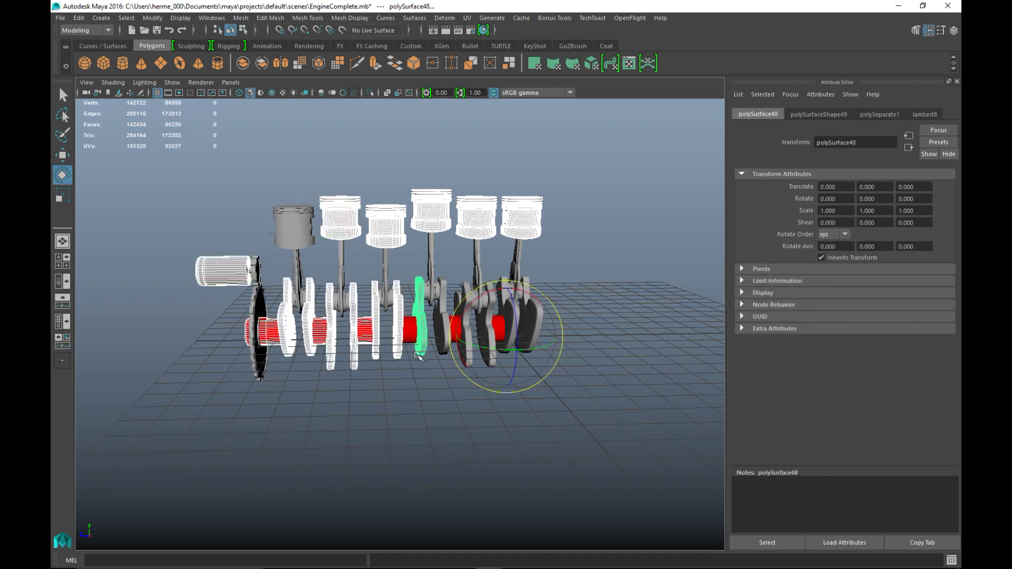
{"action": "left_click_drag", "start_coordinate": [447, 338], "coordinate": [474, 340]}
{"action": "key", "text": "ctrl+z"}
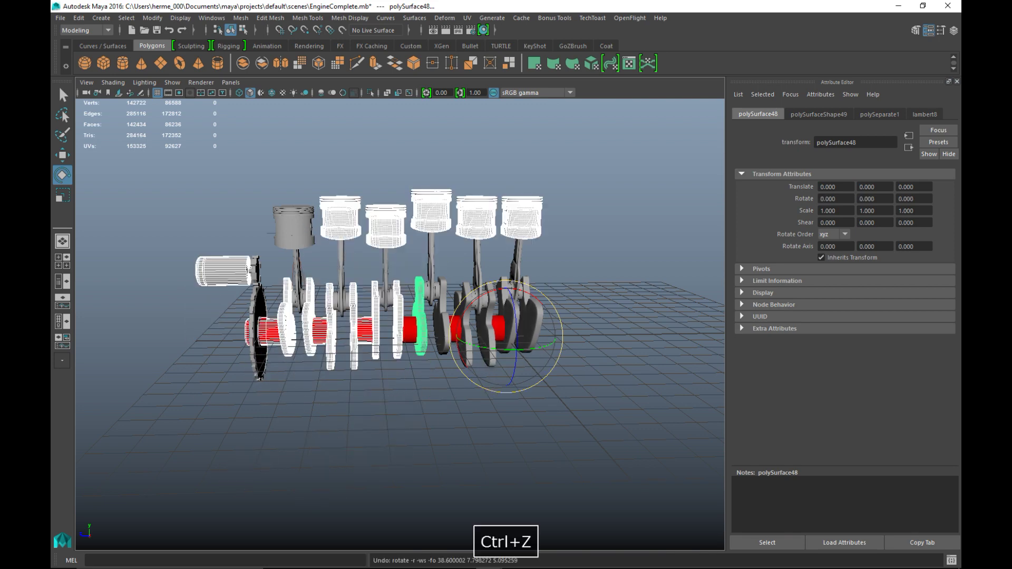
{"action": "left_click_drag", "start_coordinate": [640, 288], "coordinate": [434, 358], "text": "shift"}
{"action": "scroll", "coordinate": [454, 360], "scroll_direction": "up", "scroll_amount": 3}
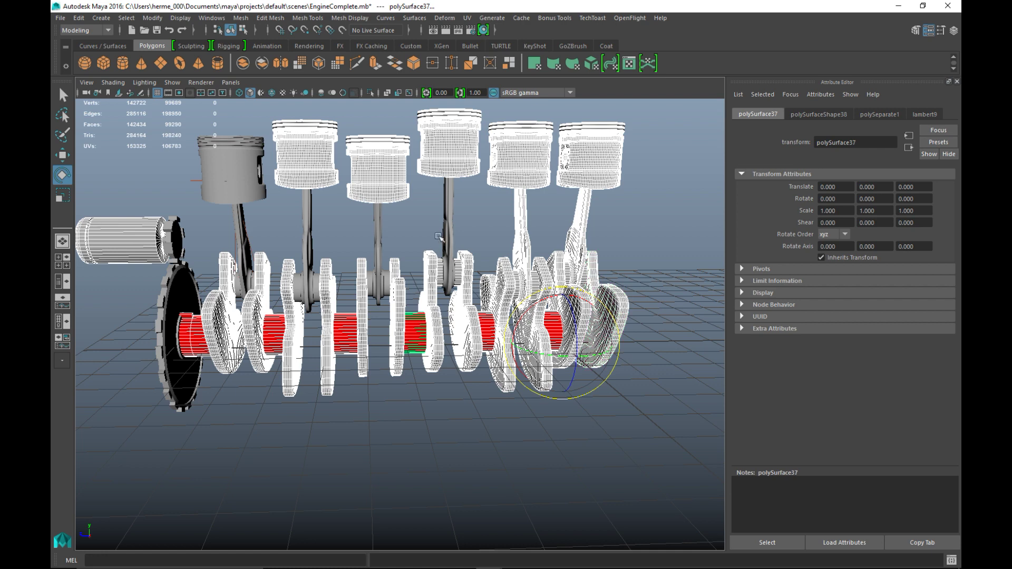
Add the remaining connecting rods, the first piston, the small gear and the large flywheel gear to the selection.
{"action": "left_click", "coordinate": [446, 220], "text": "shift"}
{"action": "left_click", "coordinate": [372, 244], "text": "shift"}
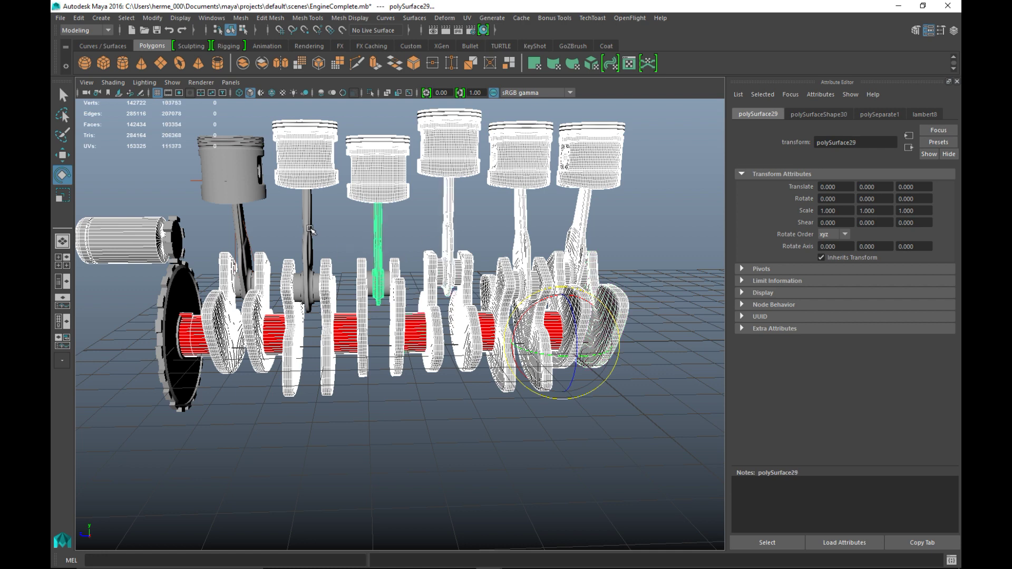
{"action": "left_click", "coordinate": [308, 229], "text": "shift"}
{"action": "left_click", "coordinate": [245, 206], "text": "shift"}
{"action": "left_click", "coordinate": [198, 263], "text": "shift"}
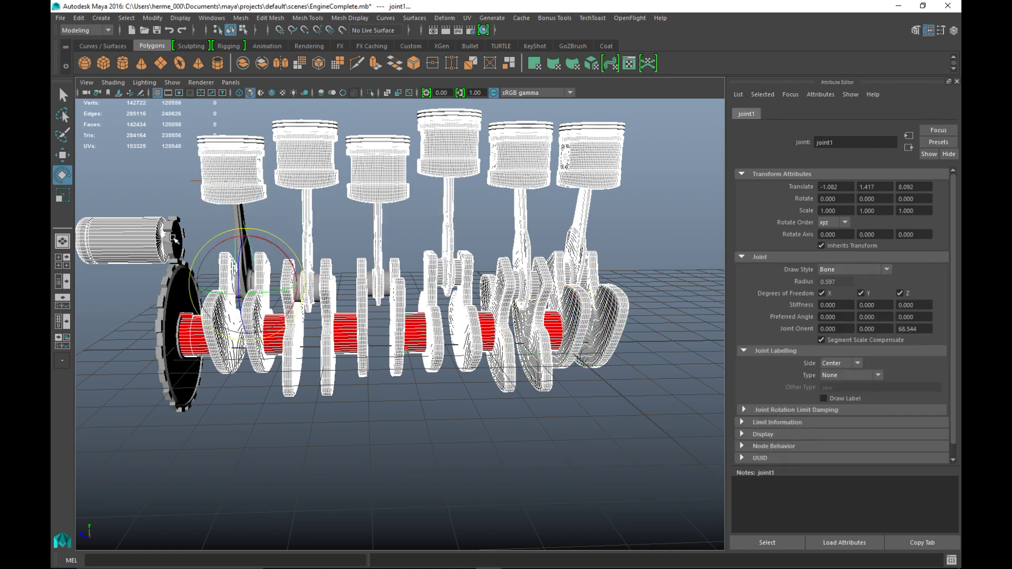
{"action": "left_click", "coordinate": [176, 240], "text": "shift"}
{"action": "left_click", "coordinate": [169, 317], "text": "shift"}
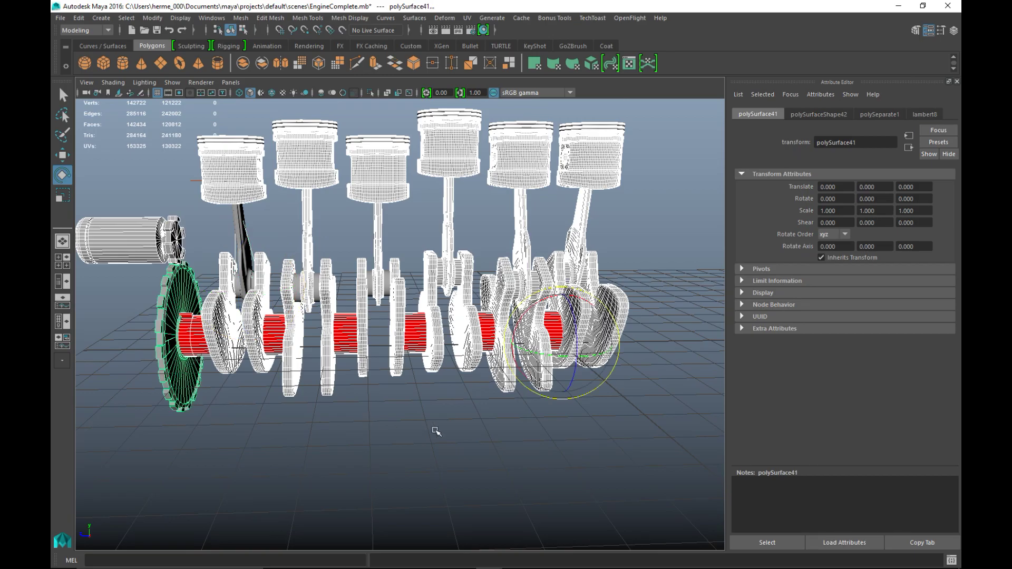
{"action": "left_click_drag", "start_coordinate": [438, 431], "coordinate": [401, 422], "text": "alt"}
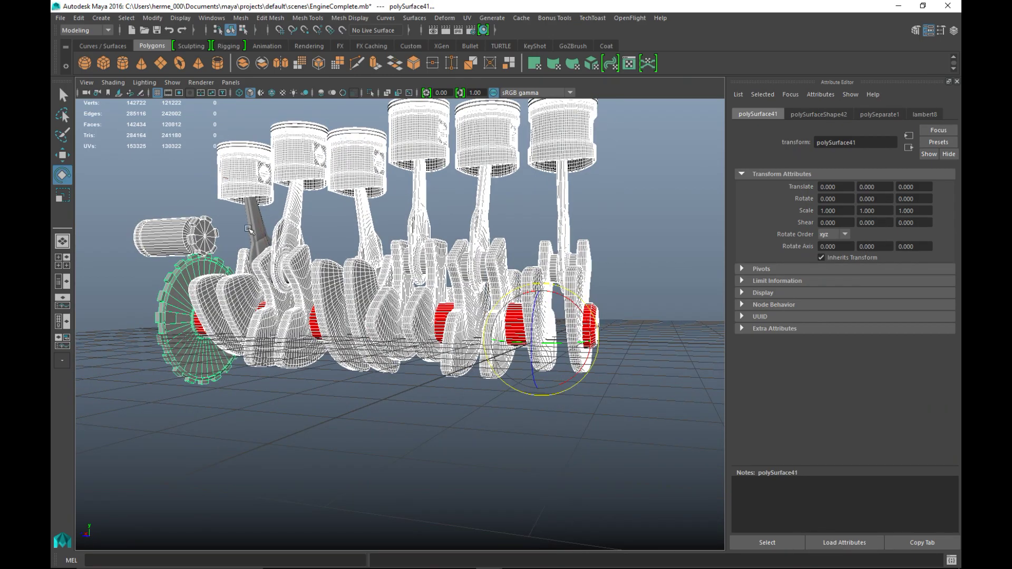
{"action": "left_click", "coordinate": [255, 235], "text": "shift"}
{"action": "left_click_drag", "start_coordinate": [255, 238], "coordinate": [321, 350], "text": "alt"}
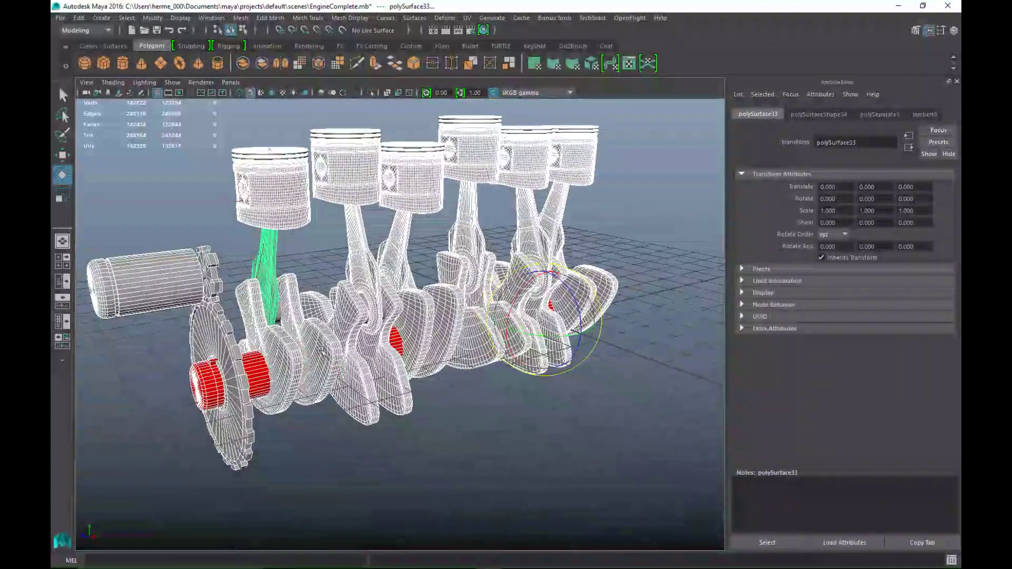
Export the selected engine parts as OBJ to the Desktop, overwriting Engine.obj, and dismiss the driver notification.
{"action": "left_click", "coordinate": [60, 17]}
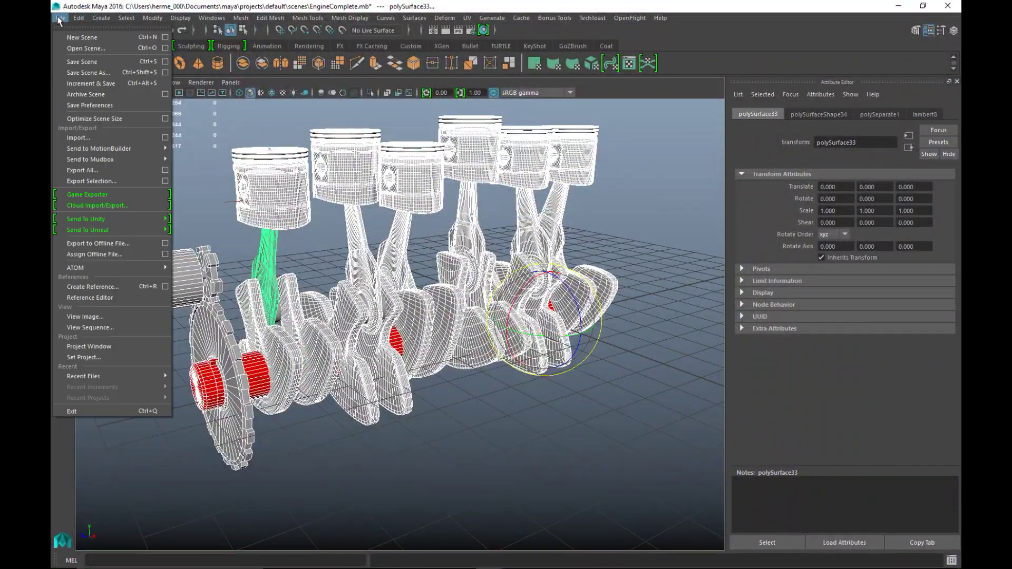
{"action": "left_click", "coordinate": [127, 181]}
{"action": "left_click", "coordinate": [236, 235]}
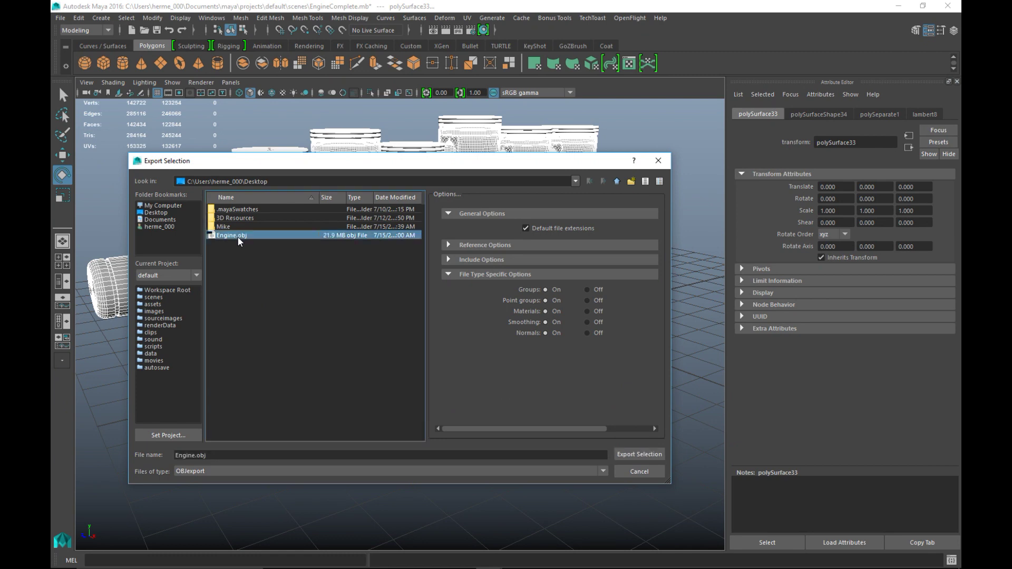
{"action": "left_click", "coordinate": [639, 454]}
{"action": "left_click", "coordinate": [378, 338]}
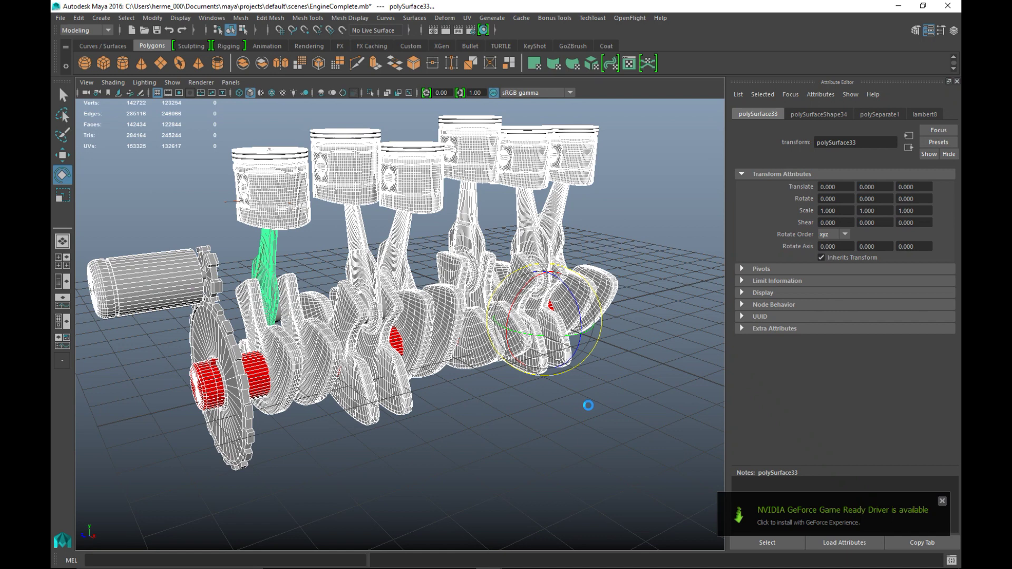
{"action": "left_click", "coordinate": [943, 501]}
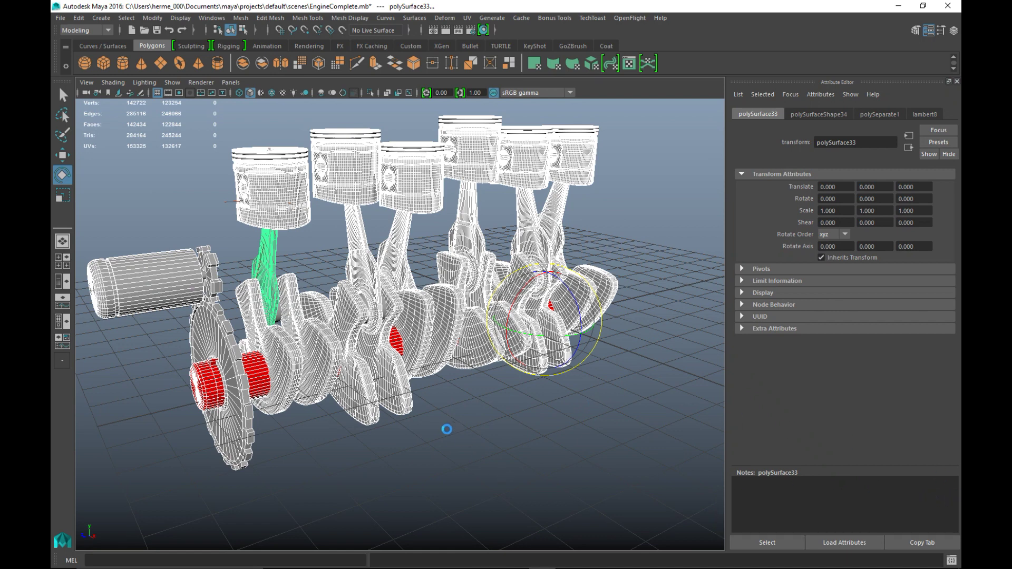
Switch to KeyShot and start a new scene, discarding the changes to the current one.
{"action": "key", "text": "F9"}
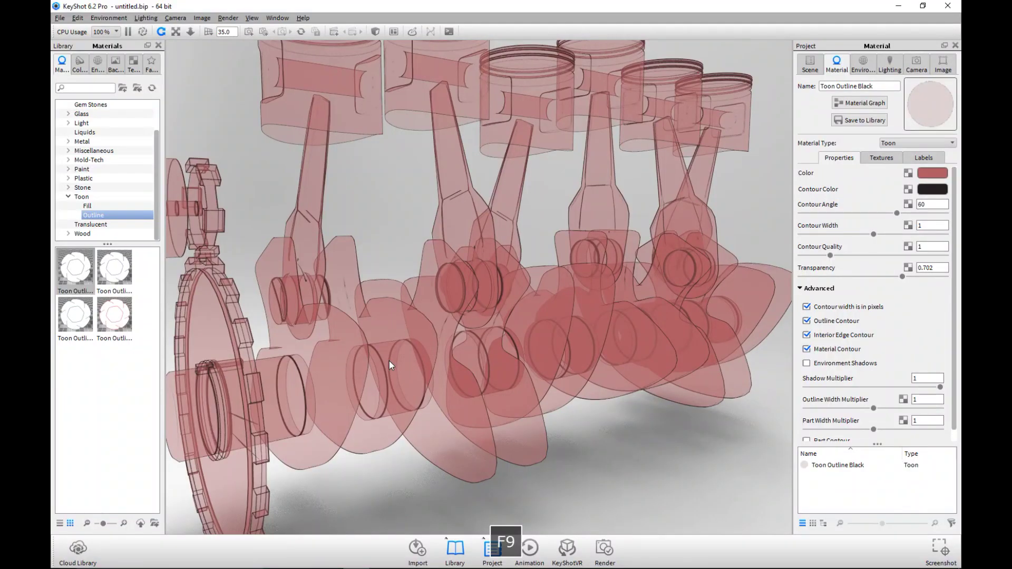
{"action": "left_click", "coordinate": [60, 18]}
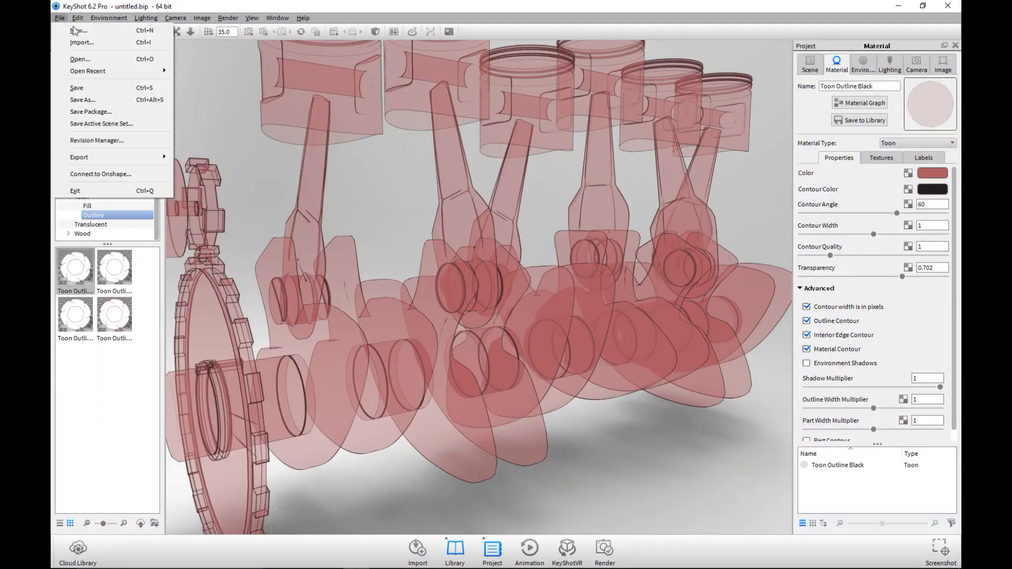
{"action": "left_click", "coordinate": [60, 17]}
{"action": "left_click", "coordinate": [59, 17]}
{"action": "left_click", "coordinate": [76, 30]}
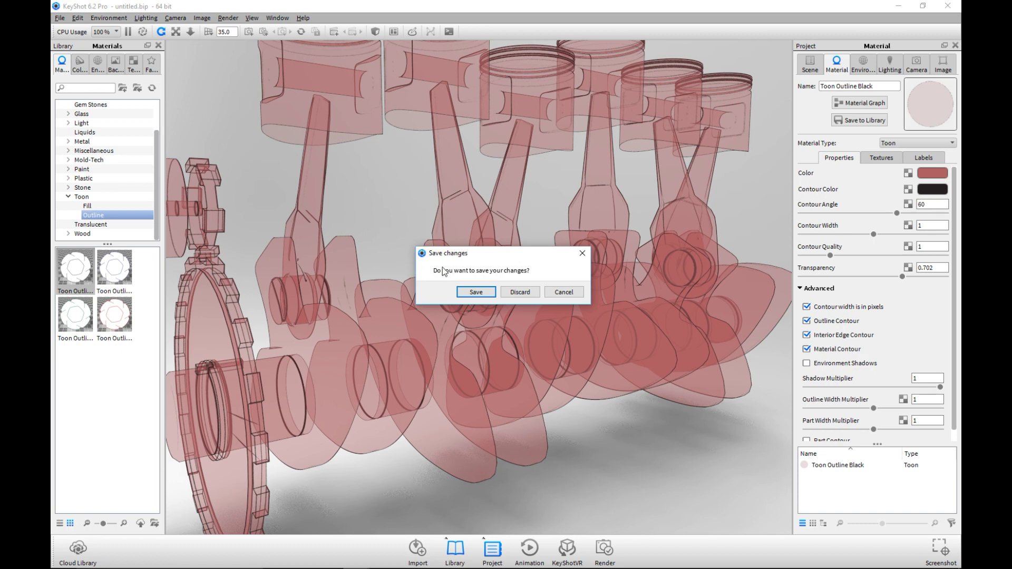
{"action": "left_click", "coordinate": [520, 292]}
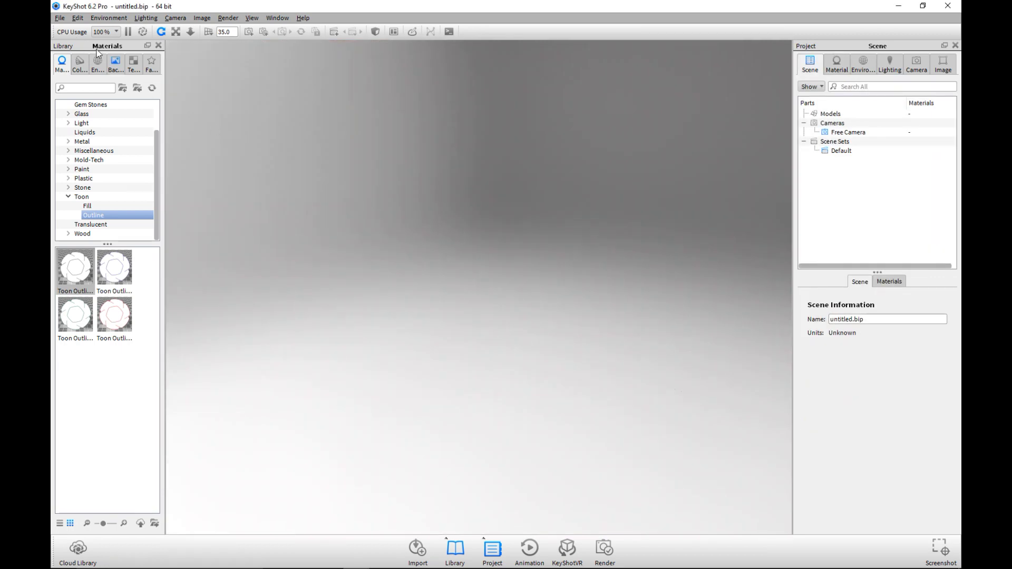
Import Engine.obj from the Desktop into the empty scene with the offered import settings.
{"action": "left_click", "coordinate": [61, 19]}
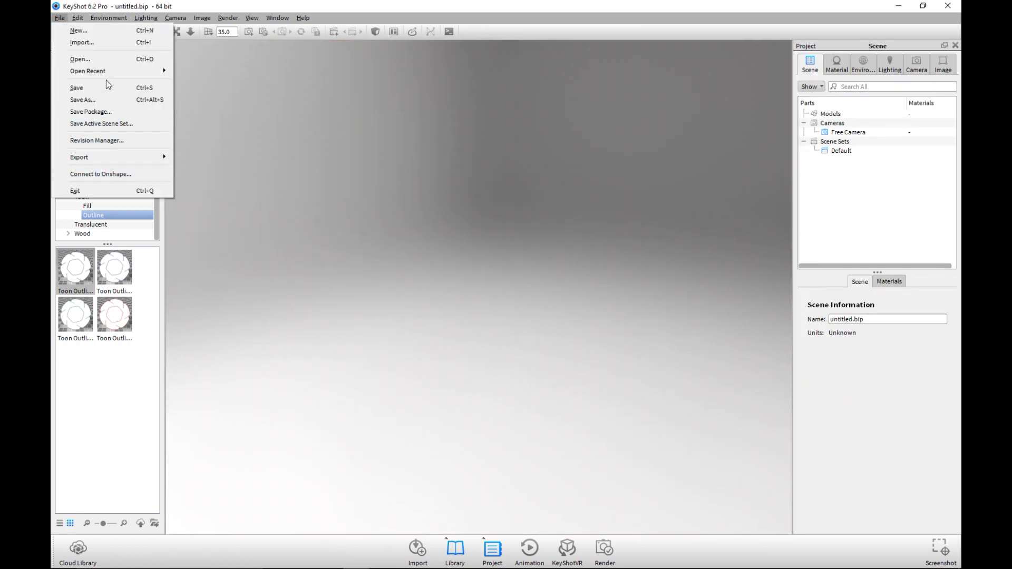
{"action": "left_click", "coordinate": [105, 43]}
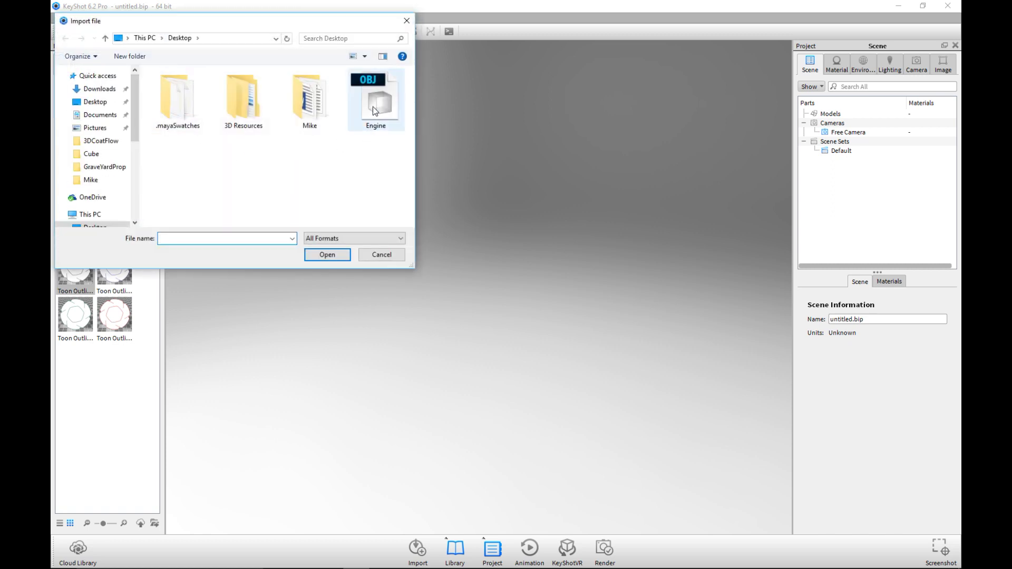
{"action": "left_click", "coordinate": [373, 107]}
{"action": "left_click", "coordinate": [327, 255]}
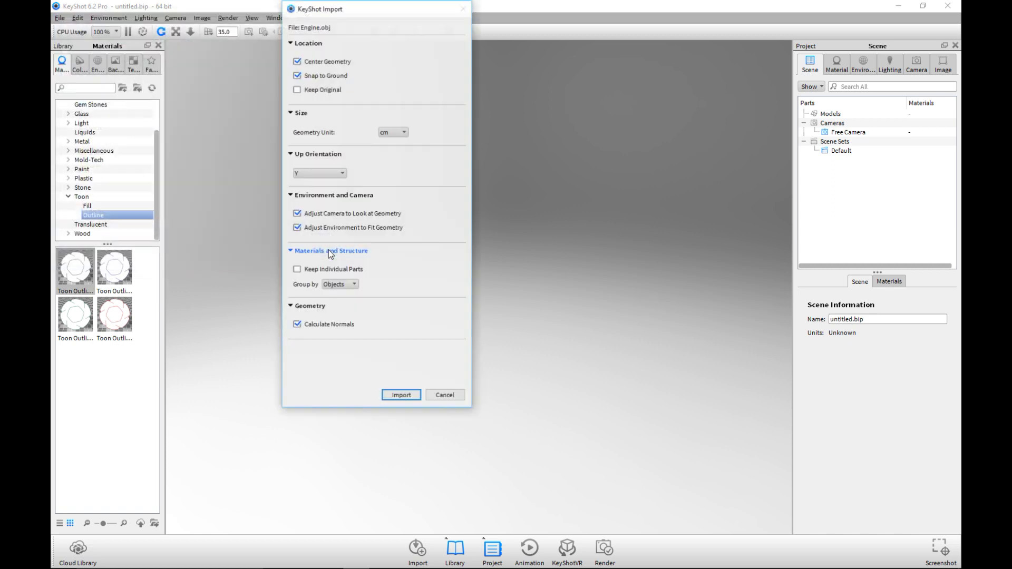
{"action": "left_click", "coordinate": [404, 397]}
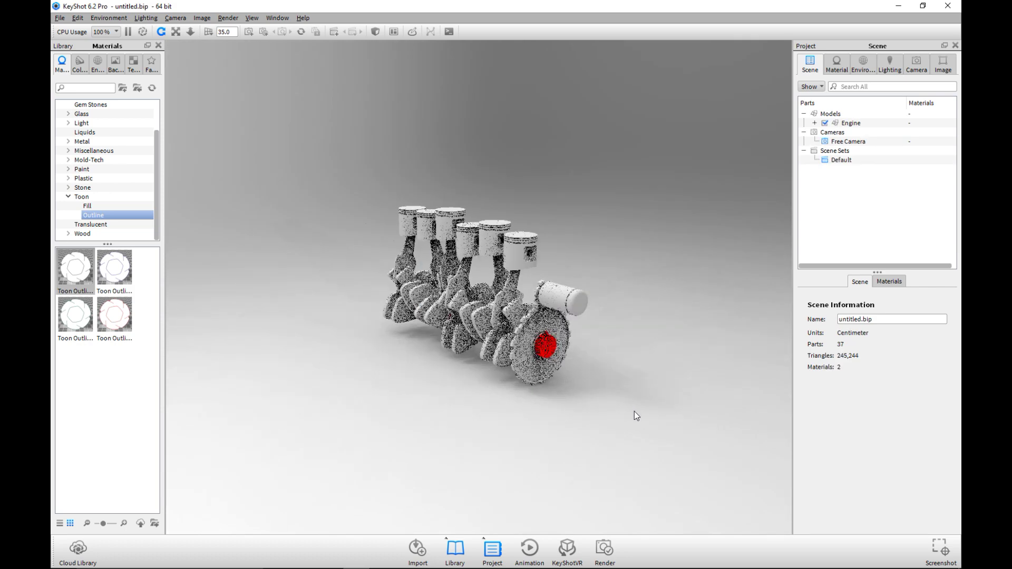
{"action": "mouse_move", "coordinate": [634, 412]}
{"action": "left_mouse_down"}
{"action": "mouse_move", "coordinate": [572, 371]}
{"action": "mouse_move", "coordinate": [375, 376]}
{"action": "mouse_move", "coordinate": [312, 397]}
{"action": "mouse_move", "coordinate": [374, 425]}
{"action": "mouse_move", "coordinate": [542, 409]}
{"action": "mouse_move", "coordinate": [436, 390]}
{"action": "mouse_move", "coordinate": [488, 420]}
{"action": "mouse_move", "coordinate": [527, 404]}
{"action": "mouse_move", "coordinate": [608, 445]}
{"action": "mouse_move", "coordinate": [653, 448]}
{"action": "mouse_move", "coordinate": [665, 419]}
{"action": "mouse_move", "coordinate": [637, 421]}
{"action": "left_mouse_up"}
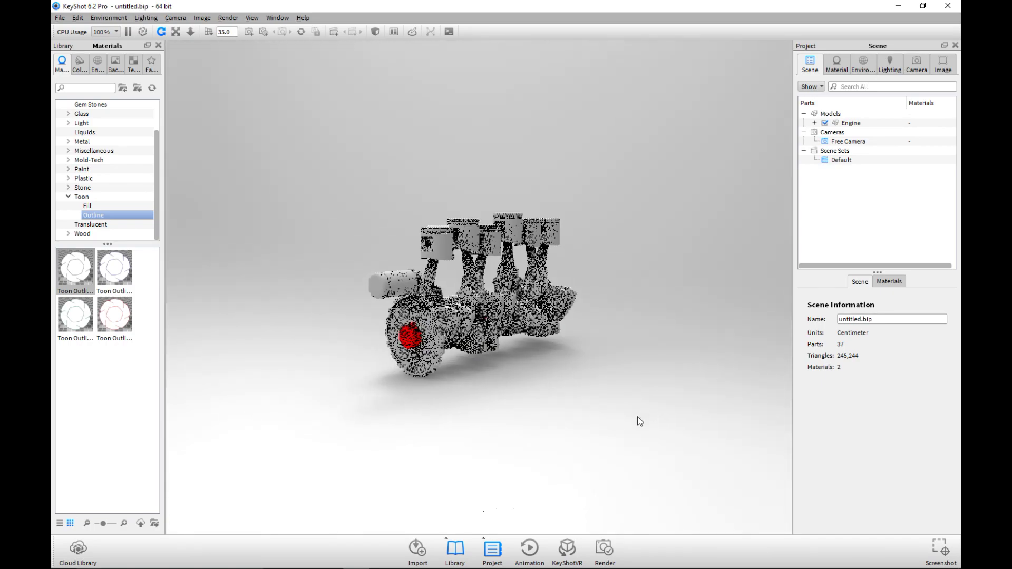
{"action": "scroll", "coordinate": [624, 425], "scroll_direction": "up", "scroll_amount": 10}
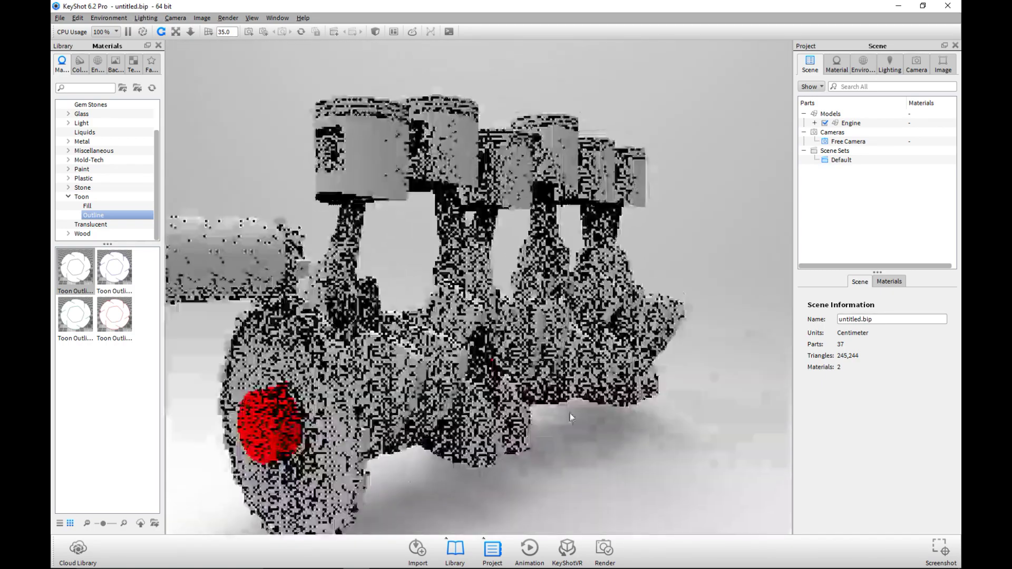
Apply the black Toon Outline material to the grey engine parts, leaving the red crankshaft journals as they are.
{"action": "scroll", "coordinate": [571, 417], "scroll_direction": "down", "scroll_amount": 5}
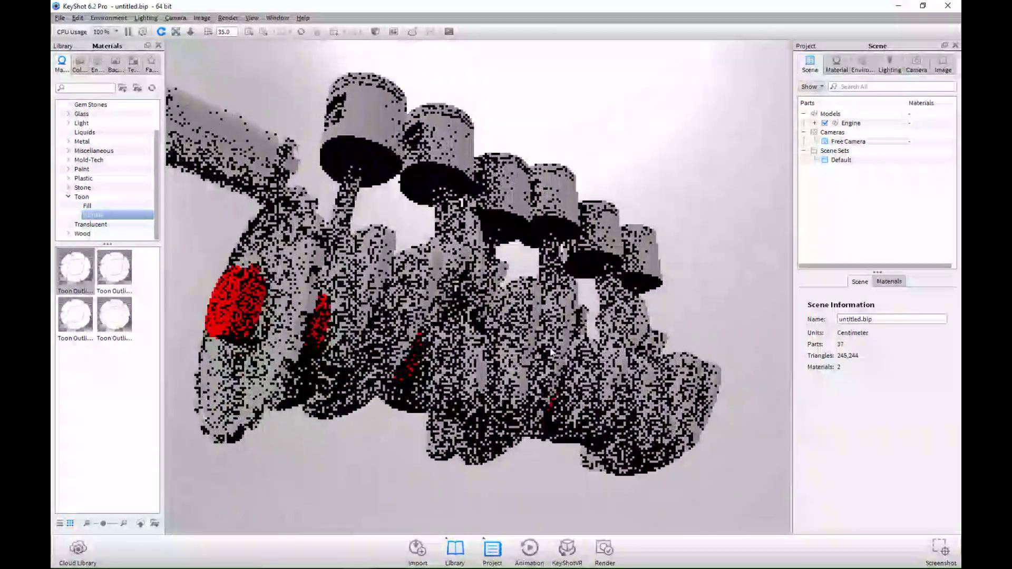
{"action": "scroll", "coordinate": [556, 429], "scroll_direction": "up", "scroll_amount": 8}
{"action": "scroll", "coordinate": [624, 382], "scroll_direction": "down", "scroll_amount": 5}
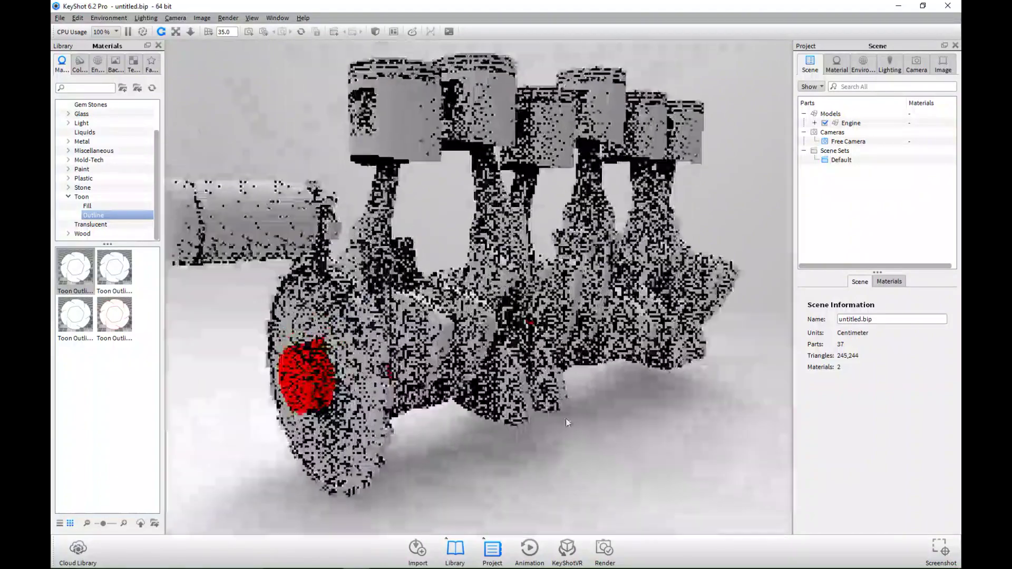
{"action": "left_click_drag", "start_coordinate": [565, 419], "coordinate": [606, 406]}
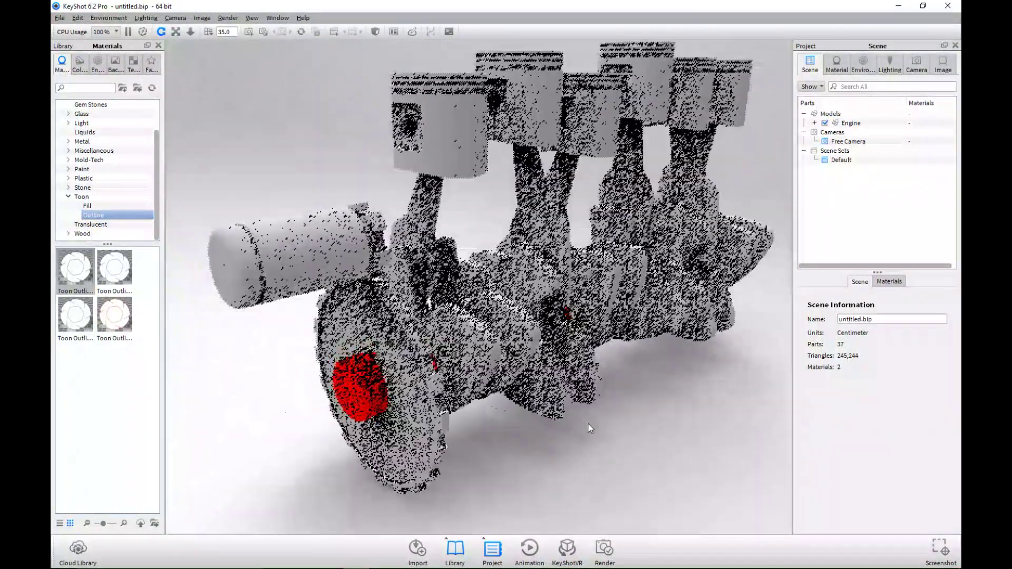
{"action": "left_click_drag", "start_coordinate": [74, 276], "coordinate": [292, 256]}
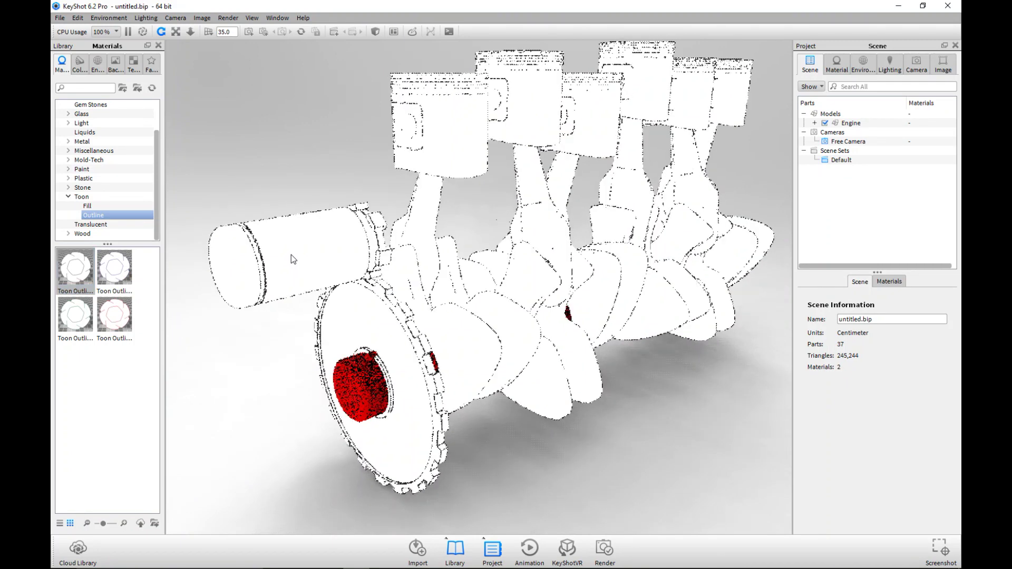
Open the pistons' toon material for editing and set its fill colour to a muted blue, RGB 120, 130, 197.
{"action": "double_click", "coordinate": [459, 140]}
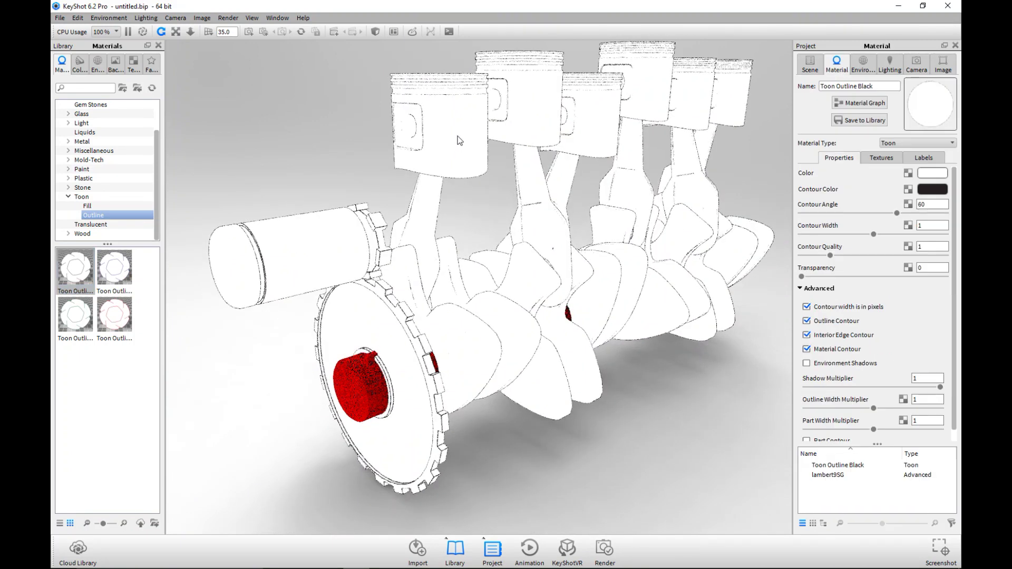
{"action": "left_click", "coordinate": [932, 174]}
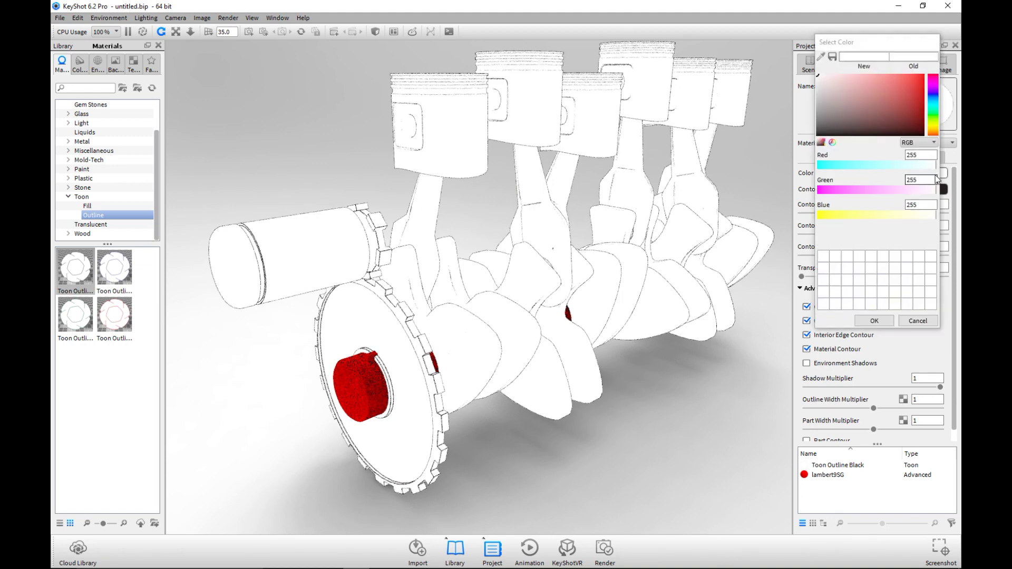
{"action": "left_click_drag", "start_coordinate": [888, 98], "coordinate": [858, 88]}
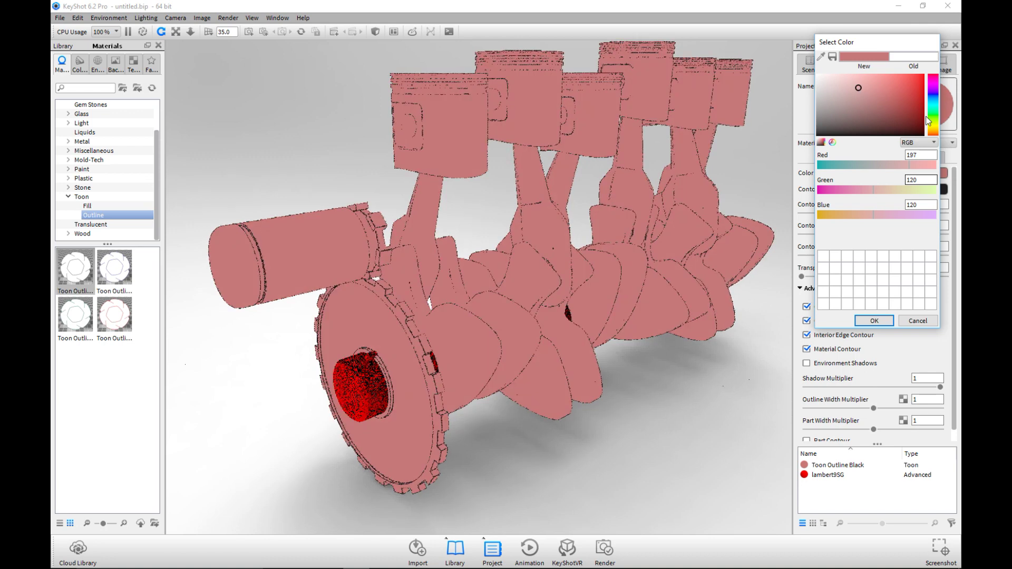
{"action": "left_click_drag", "start_coordinate": [933, 120], "coordinate": [934, 100]}
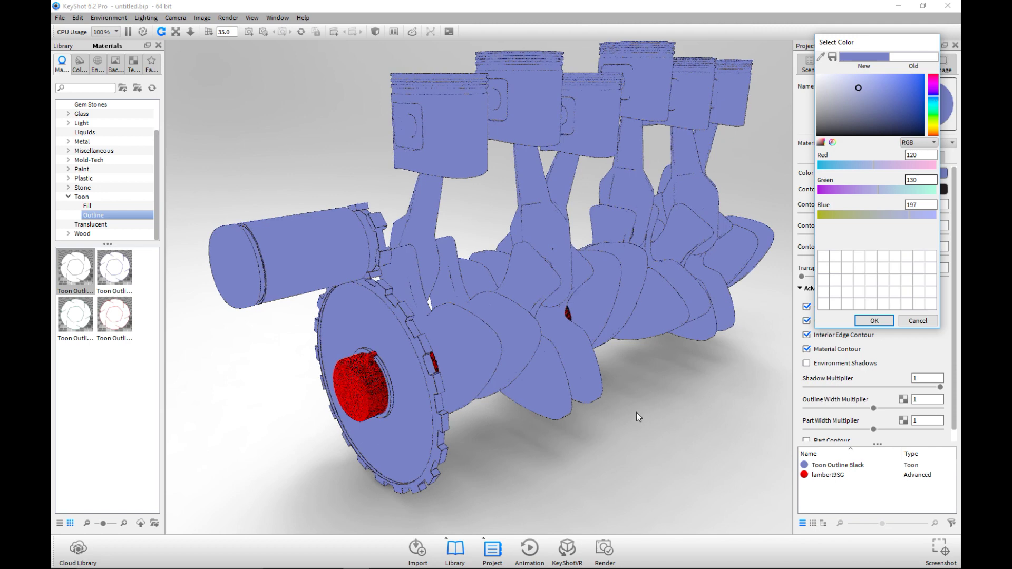
{"action": "scroll", "coordinate": [651, 432], "scroll_direction": "up", "scroll_amount": 2}
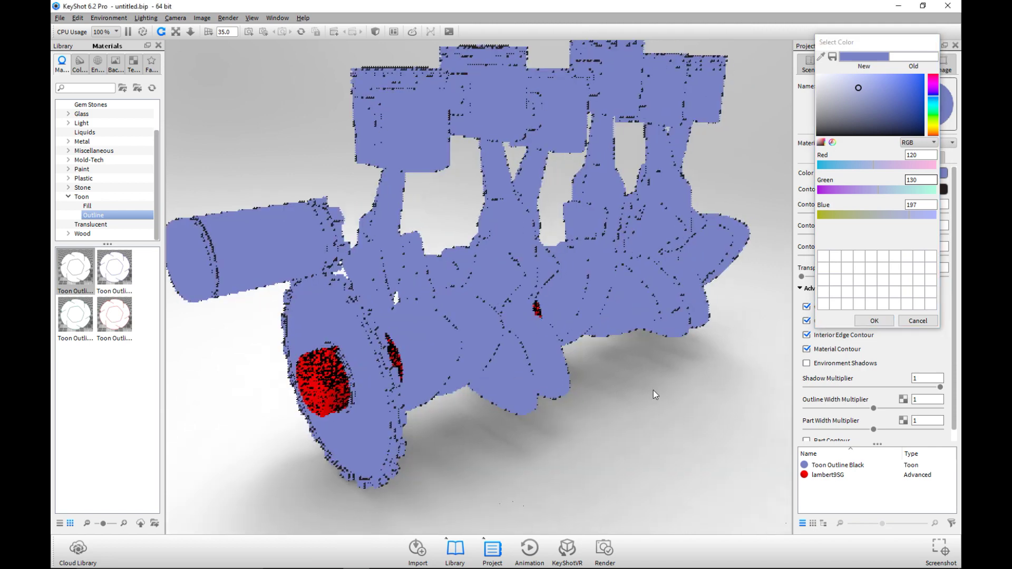
{"action": "left_click", "coordinate": [874, 321]}
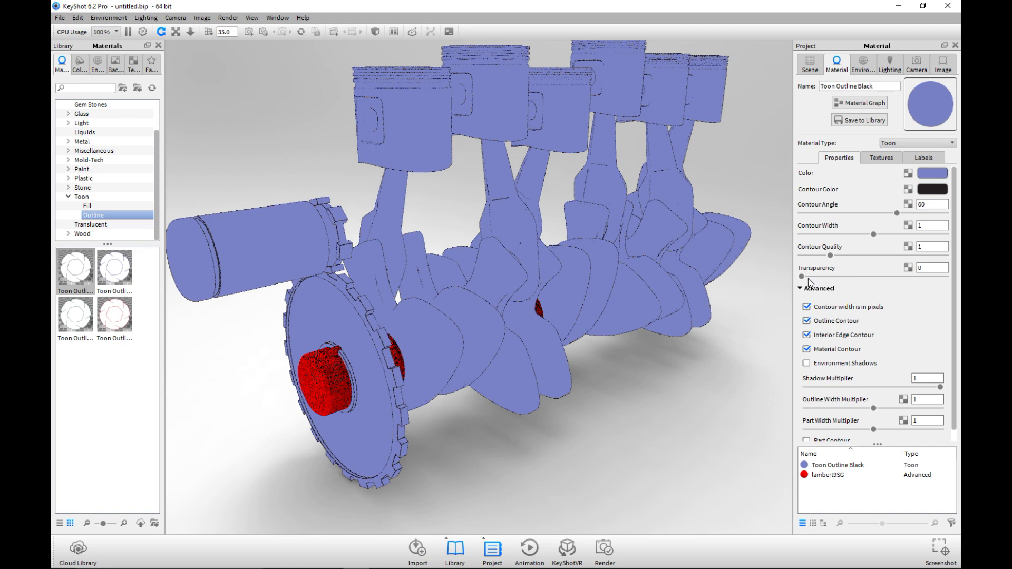
Raise the blue toon material's transparency to 0.826.
{"action": "left_click_drag", "start_coordinate": [813, 277], "coordinate": [919, 288]}
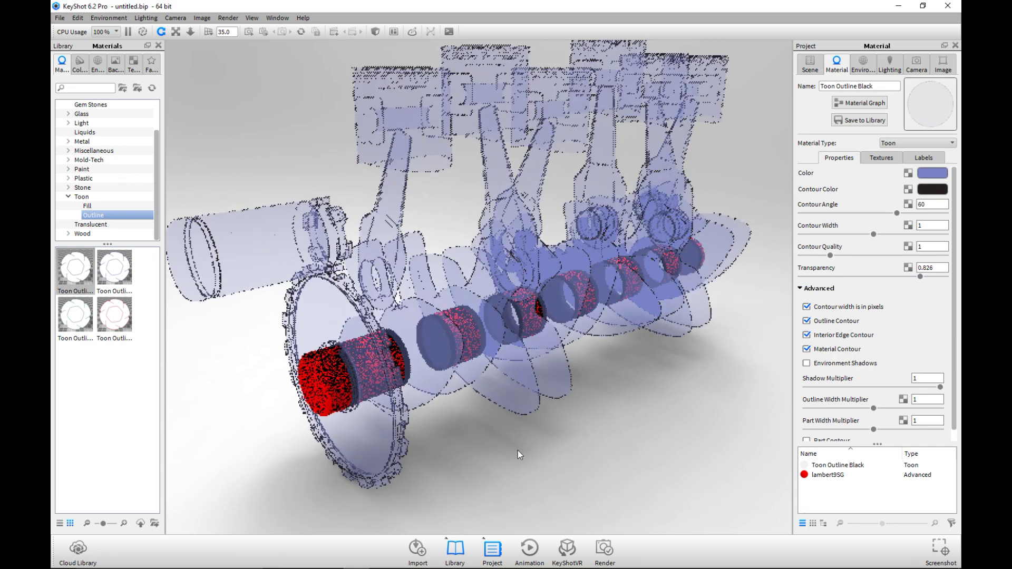
{"action": "left_click_drag", "start_coordinate": [518, 451], "coordinate": [562, 473]}
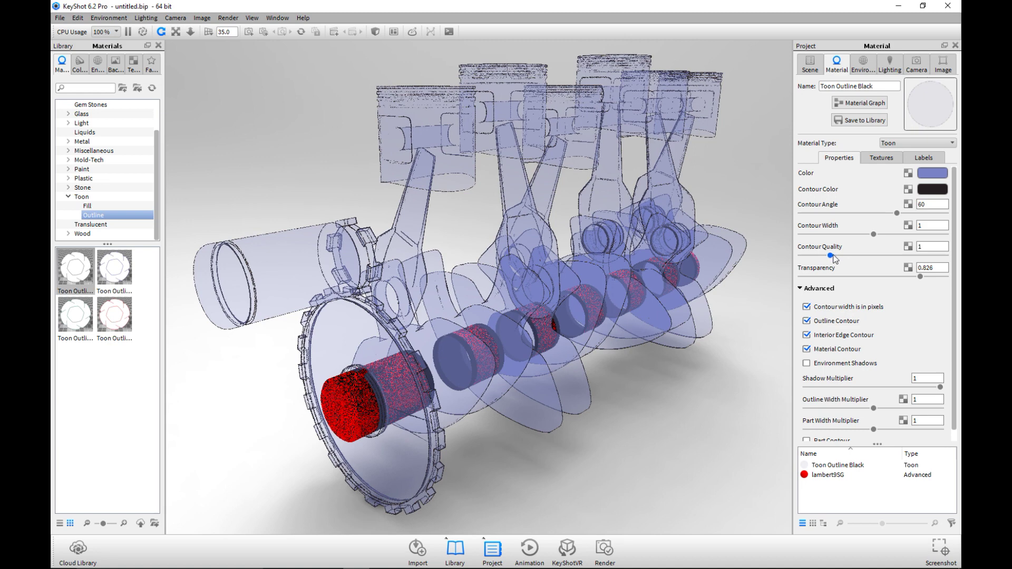
Set the toon material's contour quality to 3 and its contour width to 1.66.
{"action": "left_click_drag", "start_coordinate": [833, 256], "coordinate": [874, 260]}
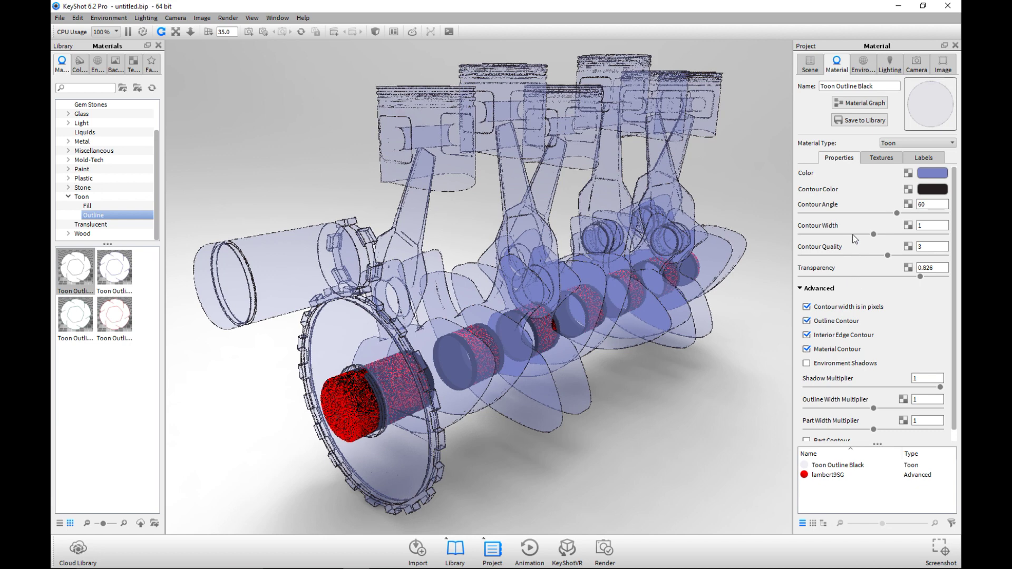
{"action": "left_click_drag", "start_coordinate": [874, 235], "coordinate": [842, 240]}
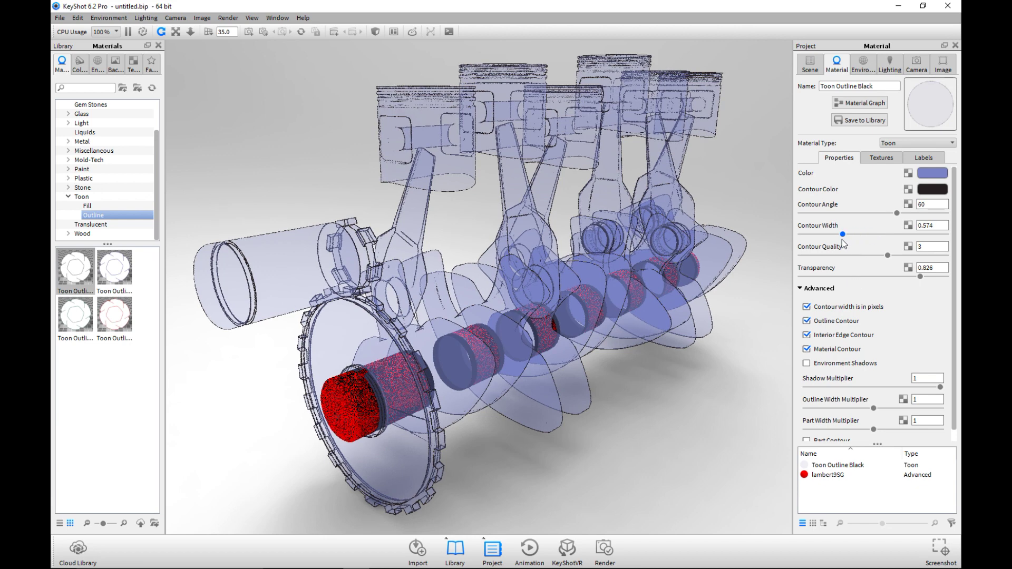
{"action": "left_click", "coordinate": [921, 237]}
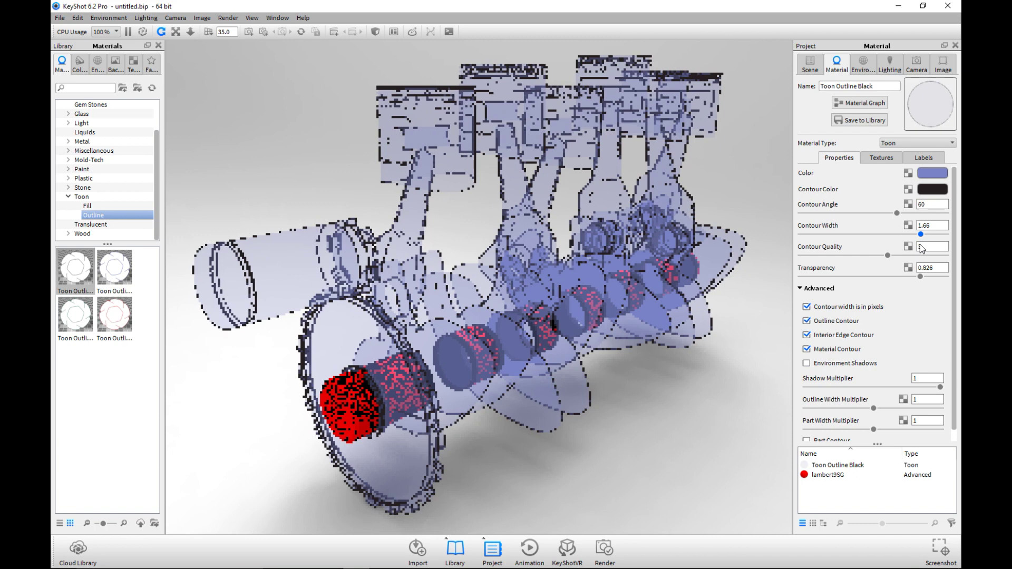